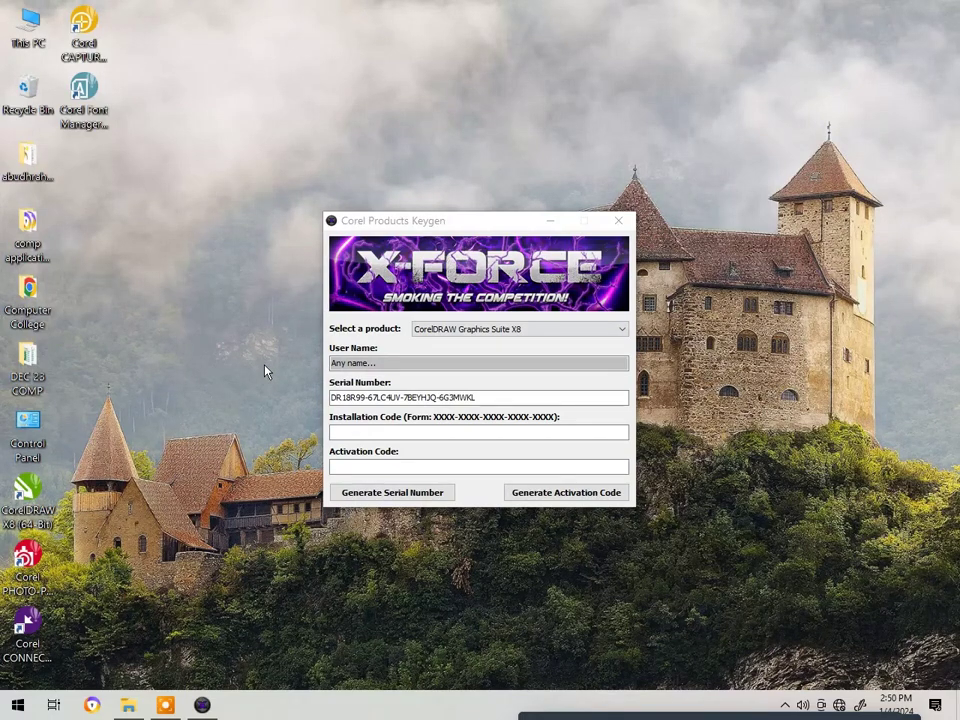
right_click(270, 337)
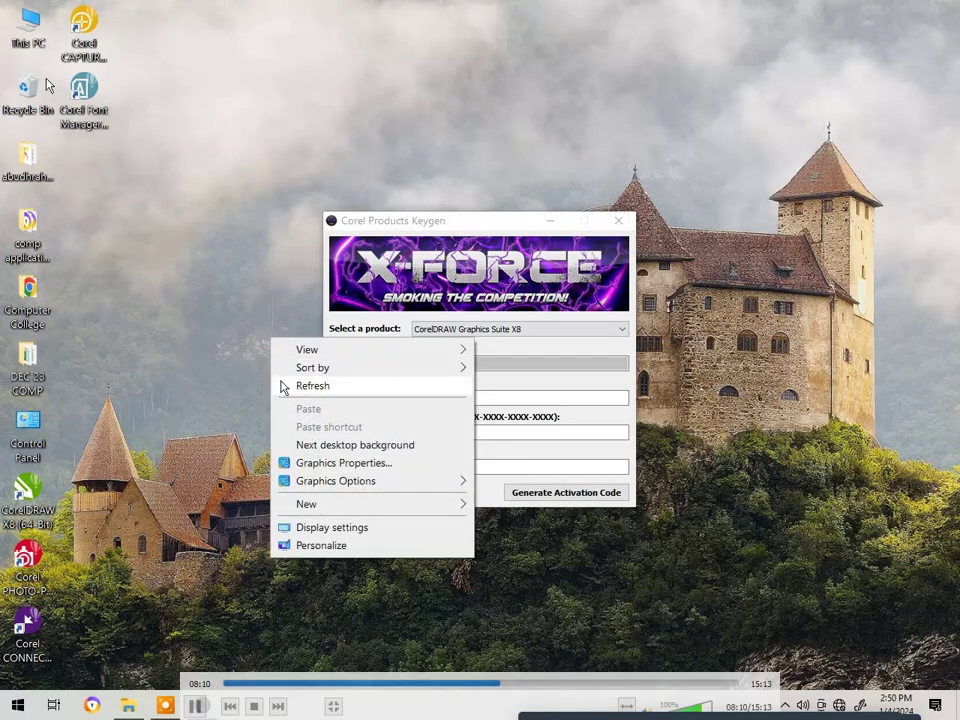
left_click(281, 386)
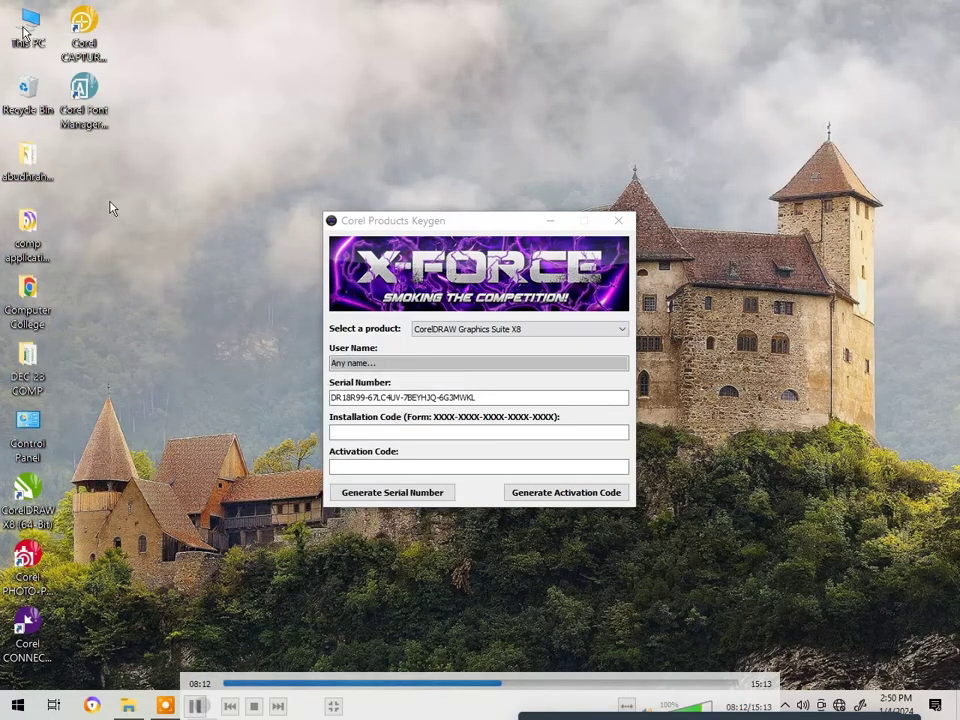
Open the Setup folder of CorelDRAW Graphics Suite X8 under Program Files\Corel on Local Disk (C:).
double_click(26, 32)
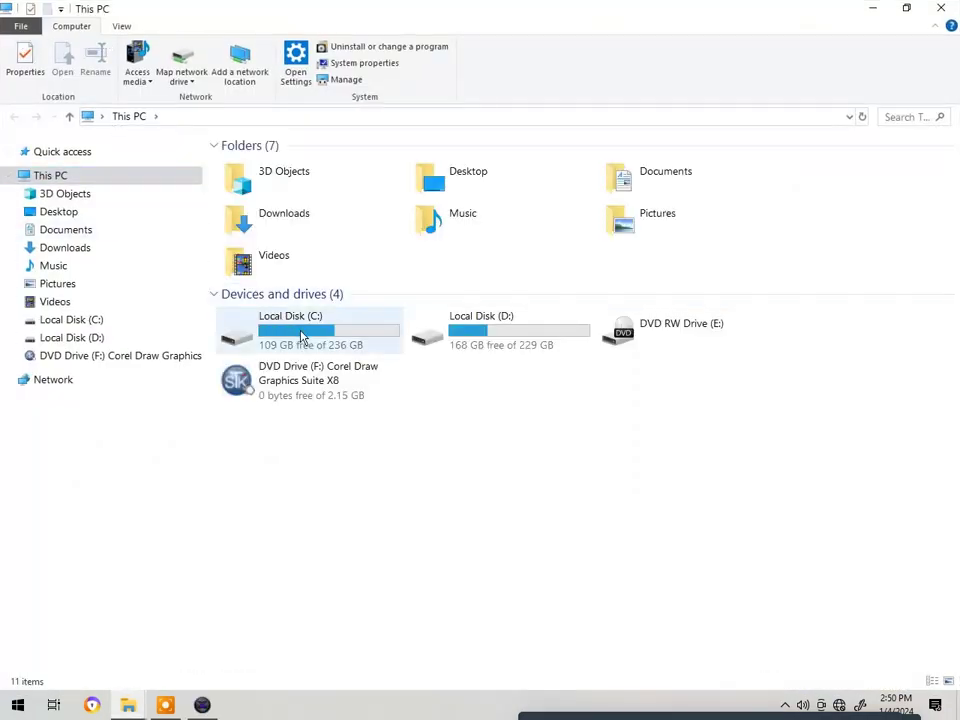
double_click(303, 337)
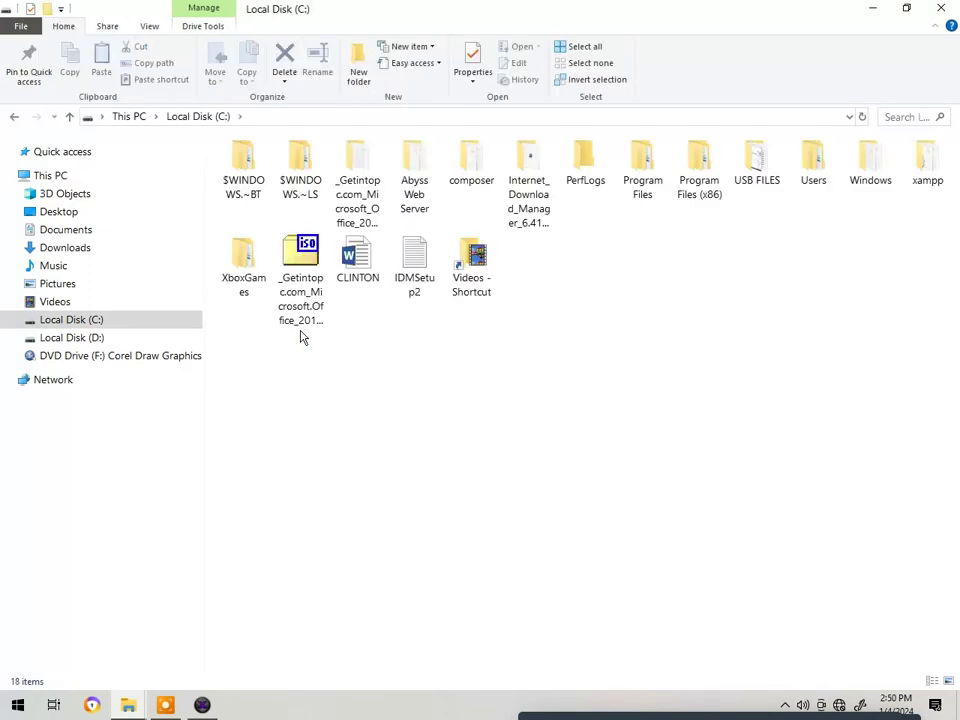
double_click(630, 180)
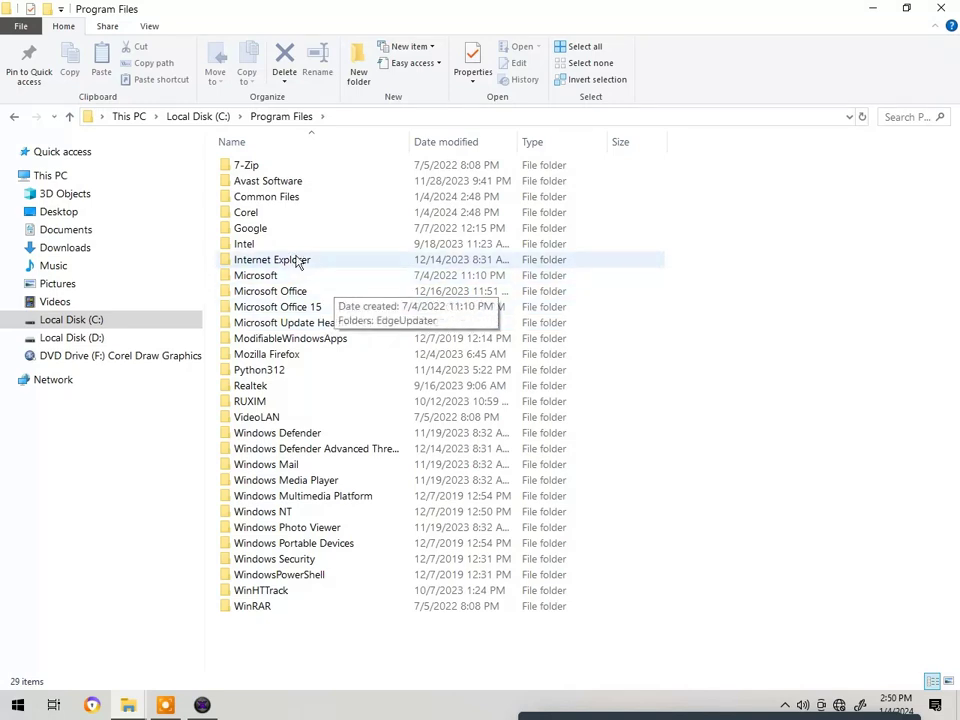
double_click(274, 212)
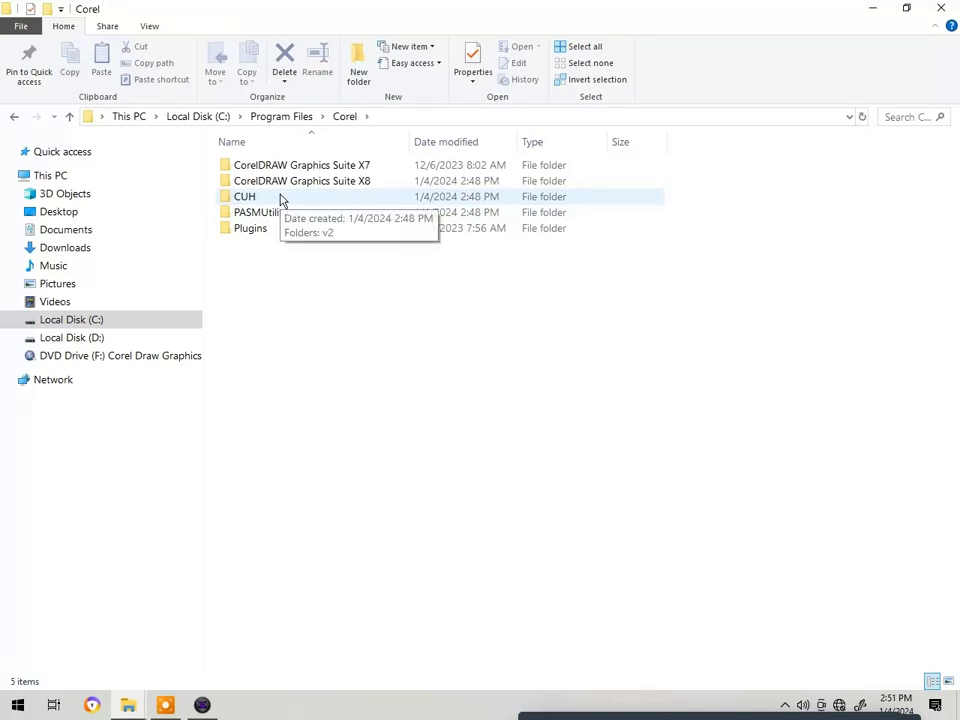
double_click(300, 183)
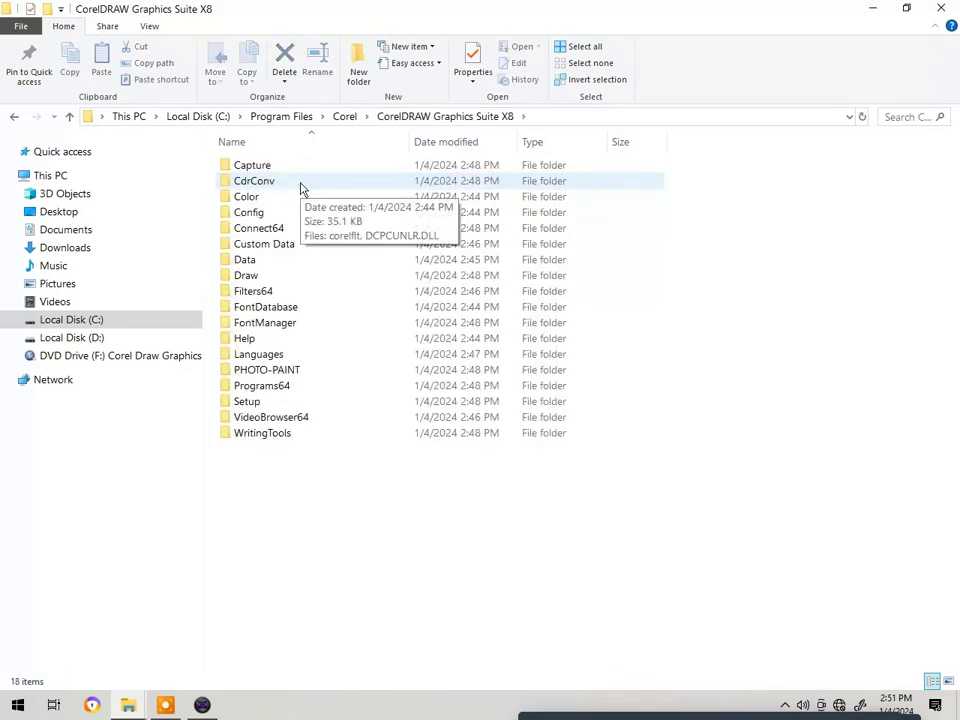
double_click(275, 404)
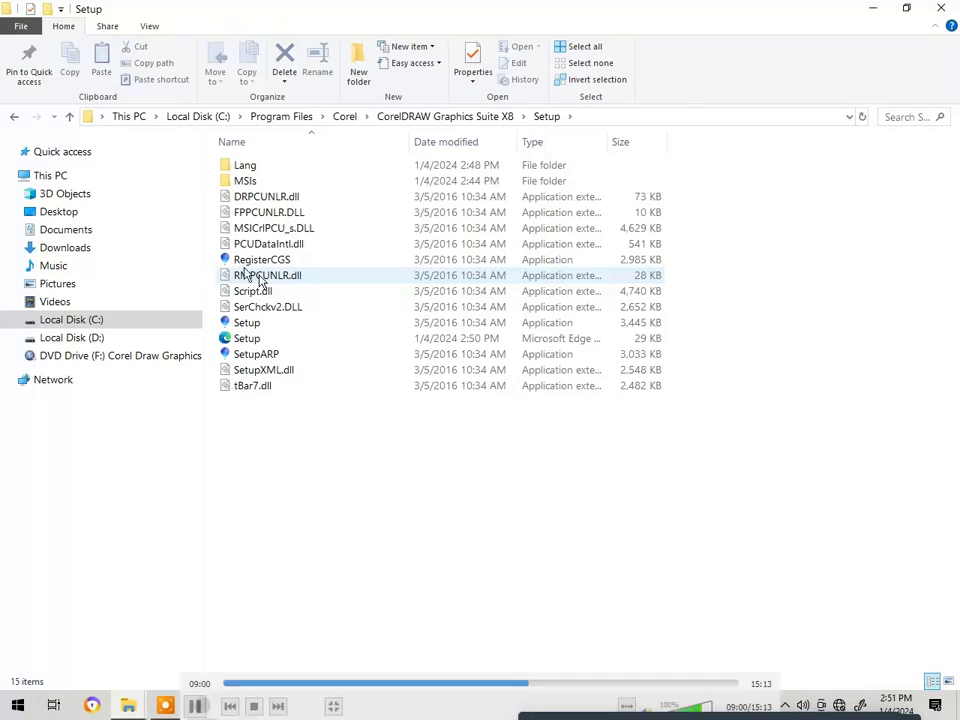
Rename RMPCUNLR.dll in the Setup folder as Rename.dll.
right_click(330, 280)
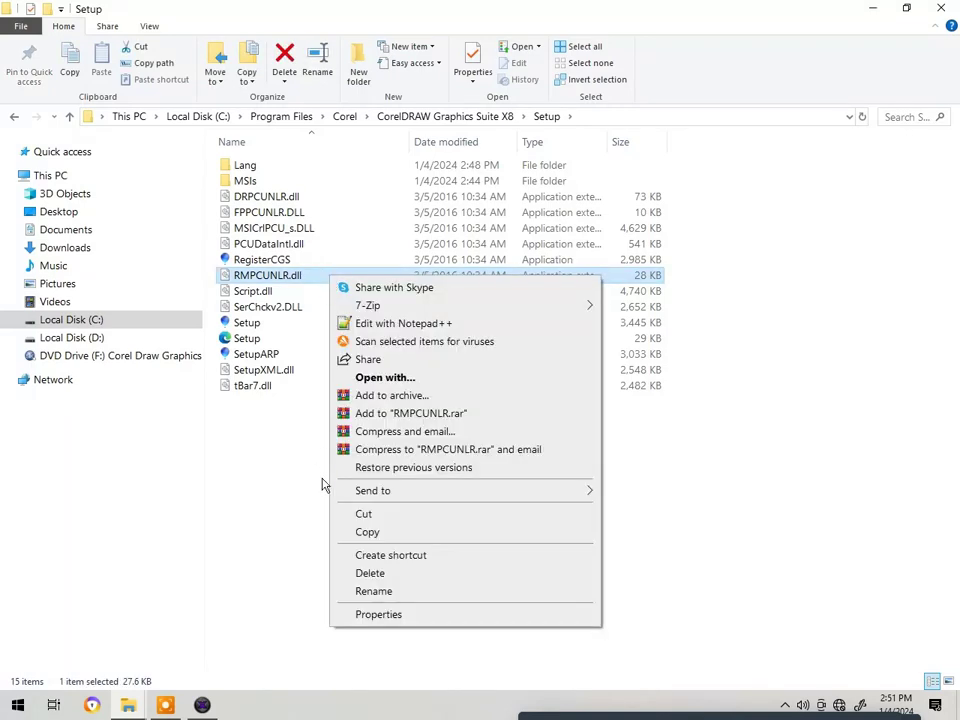
left_click(366, 592)
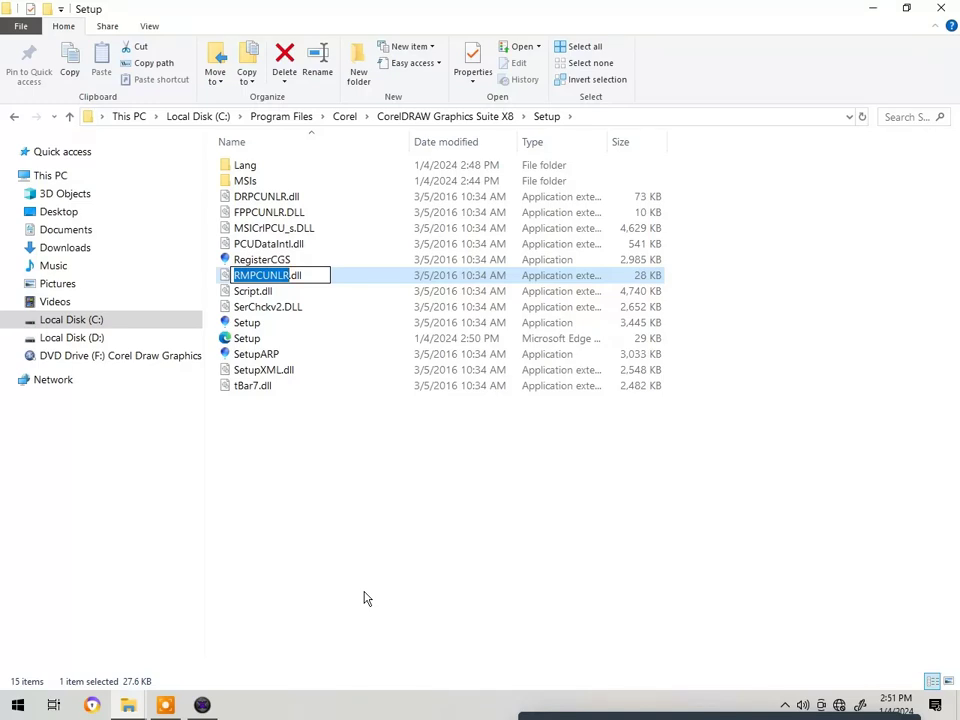
key("BackSpace")
type("Rename")
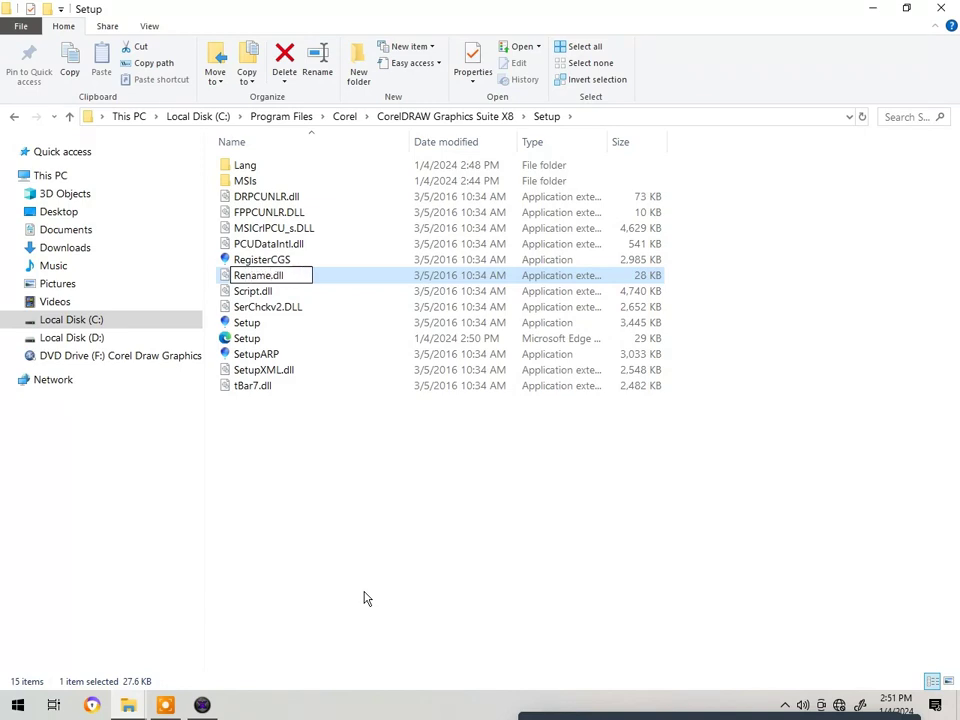
key("Return")
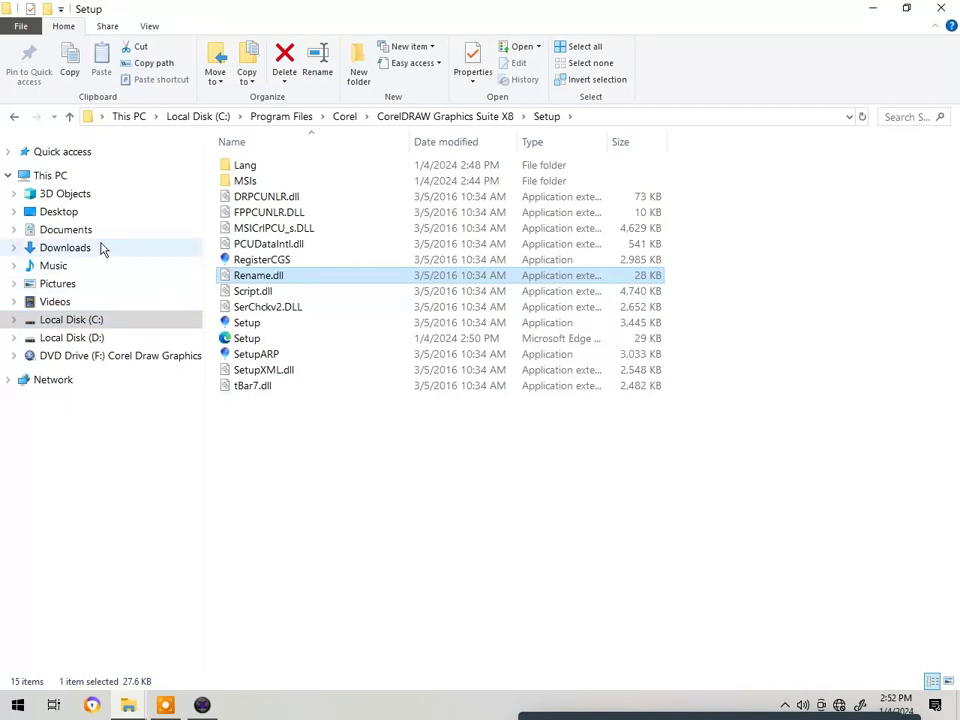
Rename RMPCUNLR.dll in the suite's FontManager folder as Rename.dll.
left_click(69, 116)
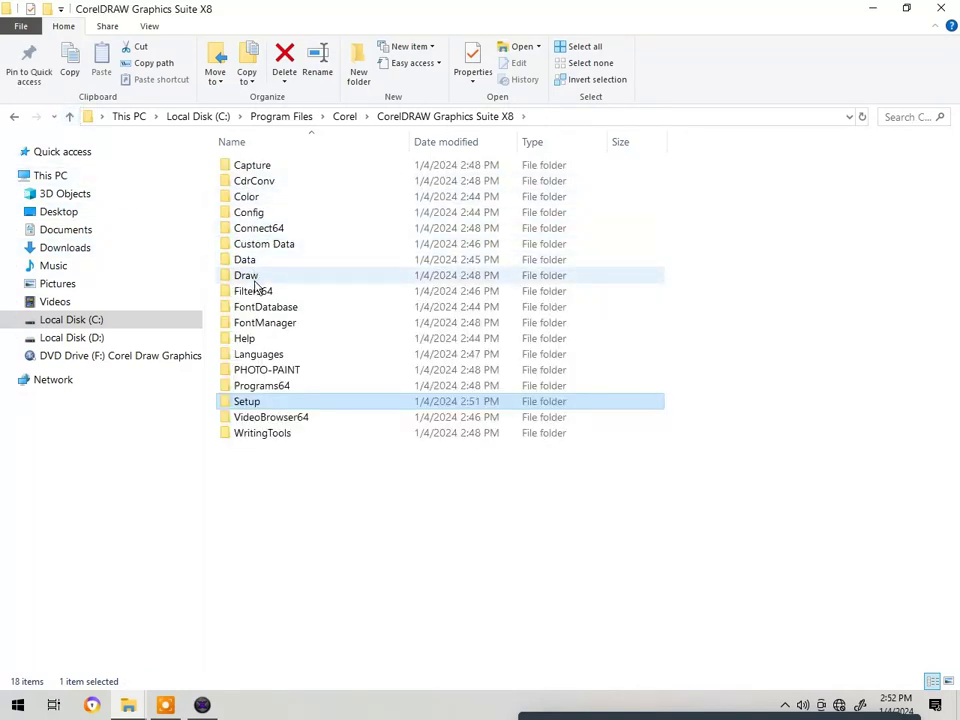
double_click(266, 325)
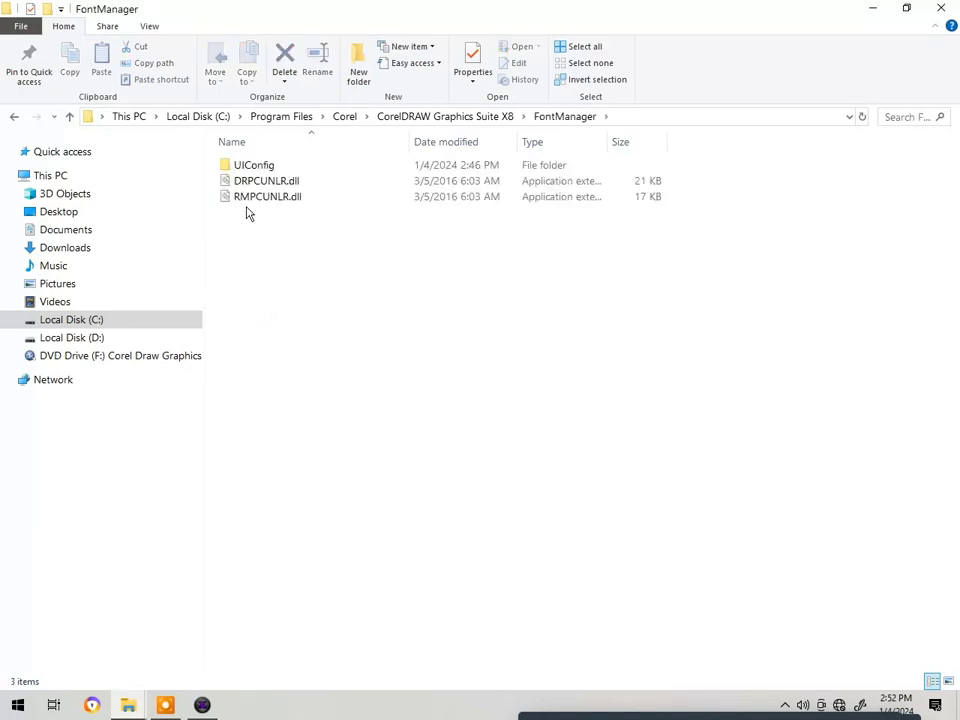
mouse_move(262, 203)
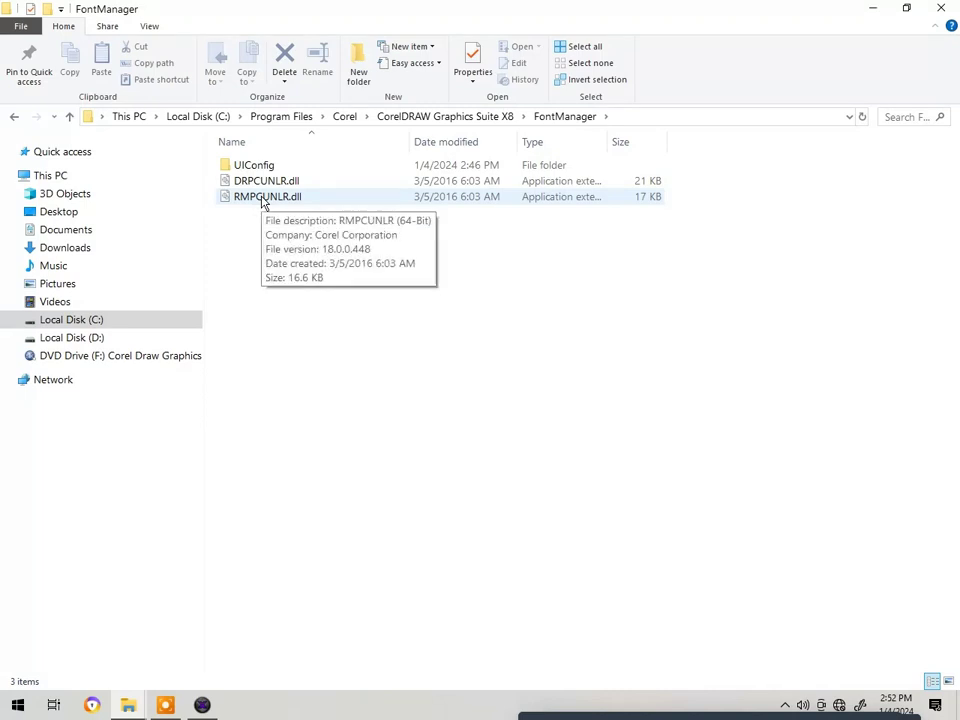
left_click(263, 203)
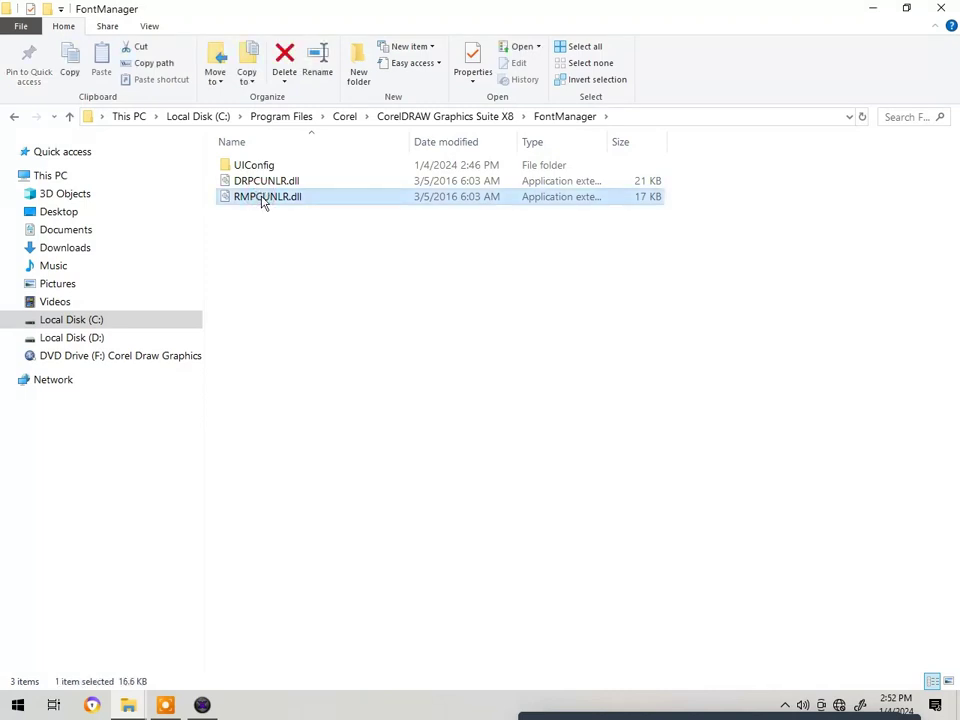
right_click(263, 203)
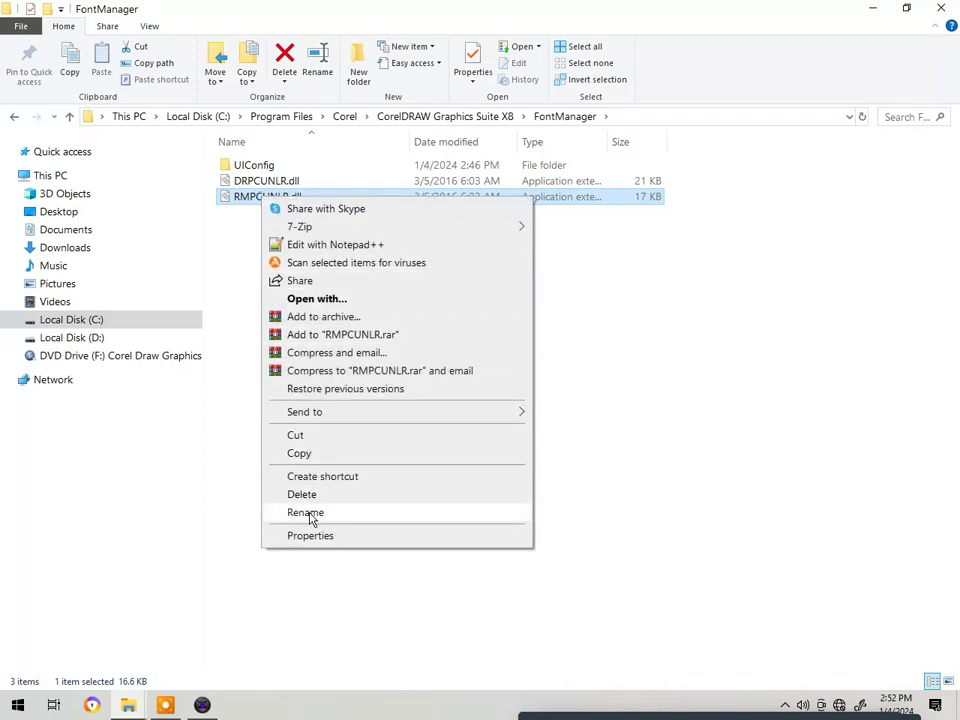
left_click(306, 513)
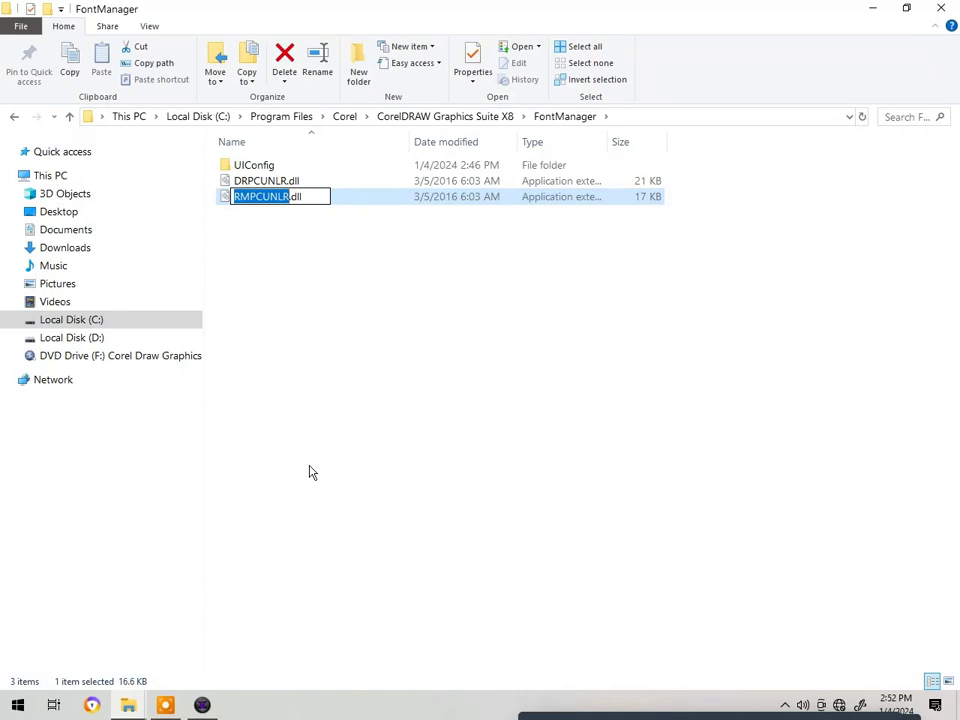
type("R")
type("enam")
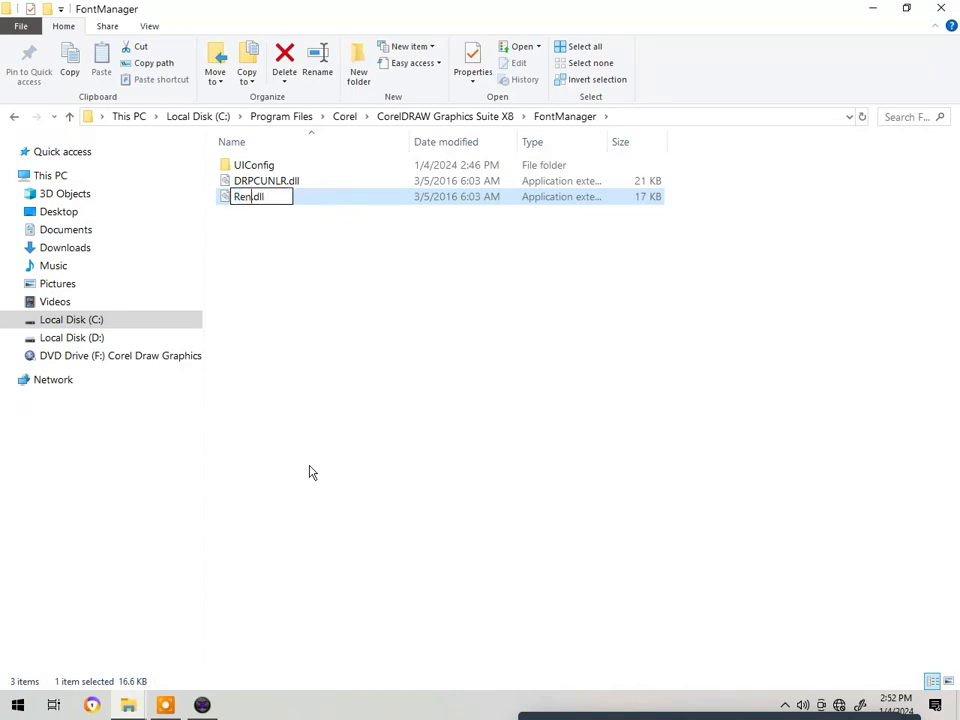
type("e")
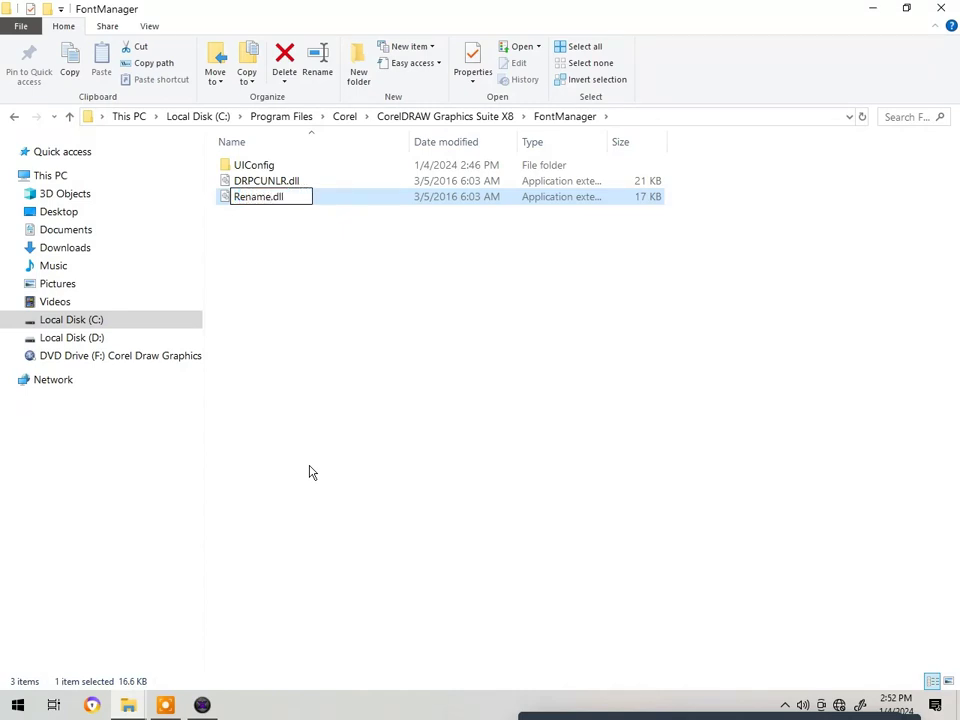
key("Return")
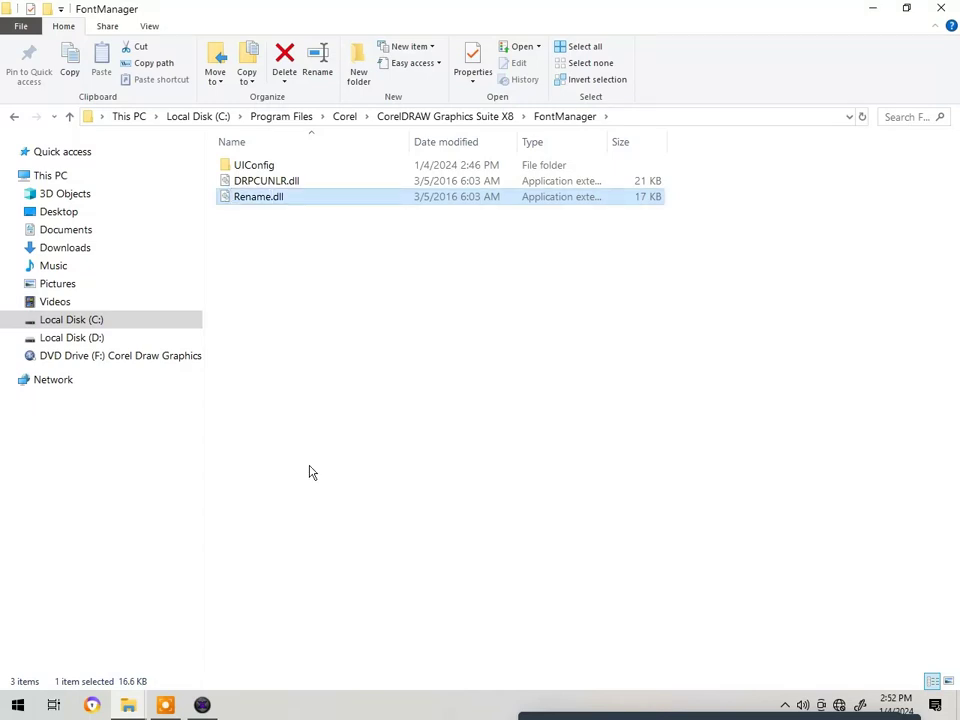
Rename RMPCUNLR.DLL in the suite's Draw folder as RENAme.DLL.
left_click(69, 116)
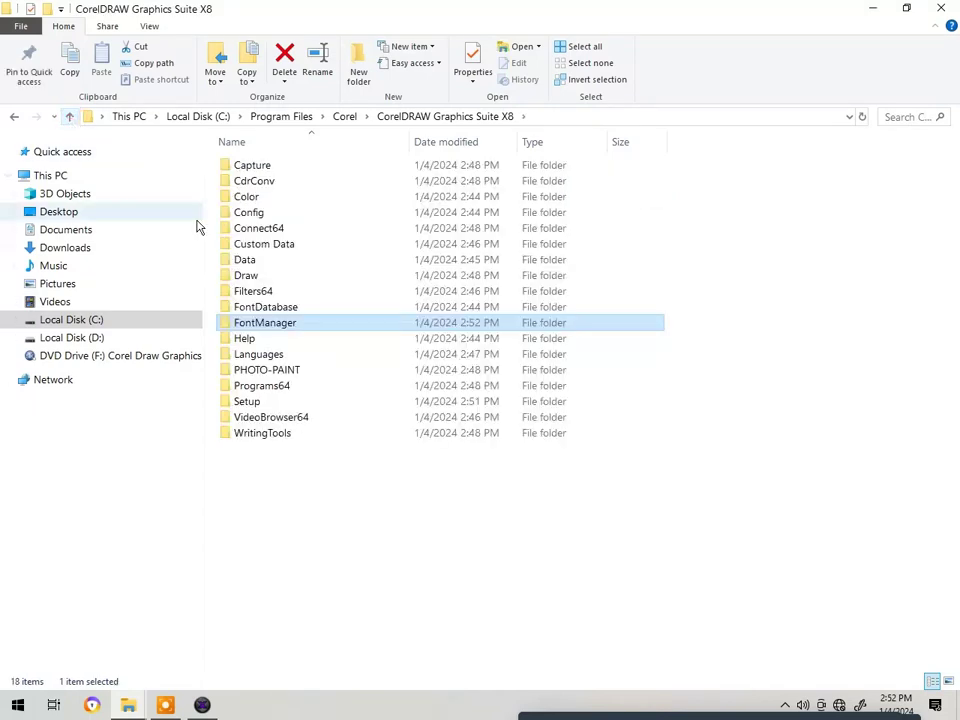
mouse_move(258, 342)
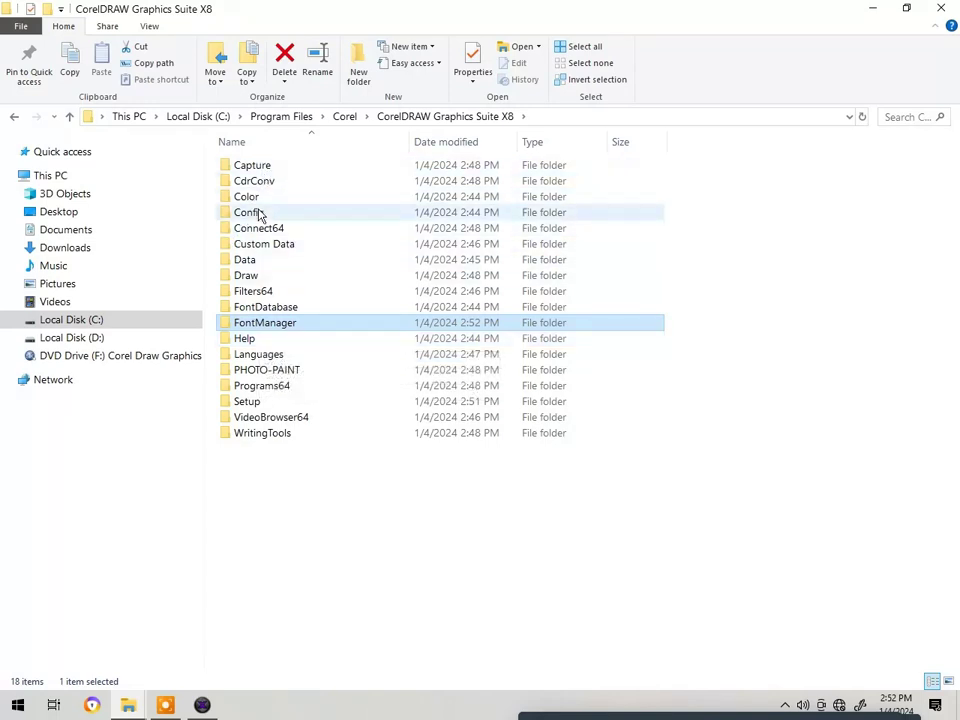
double_click(250, 276)
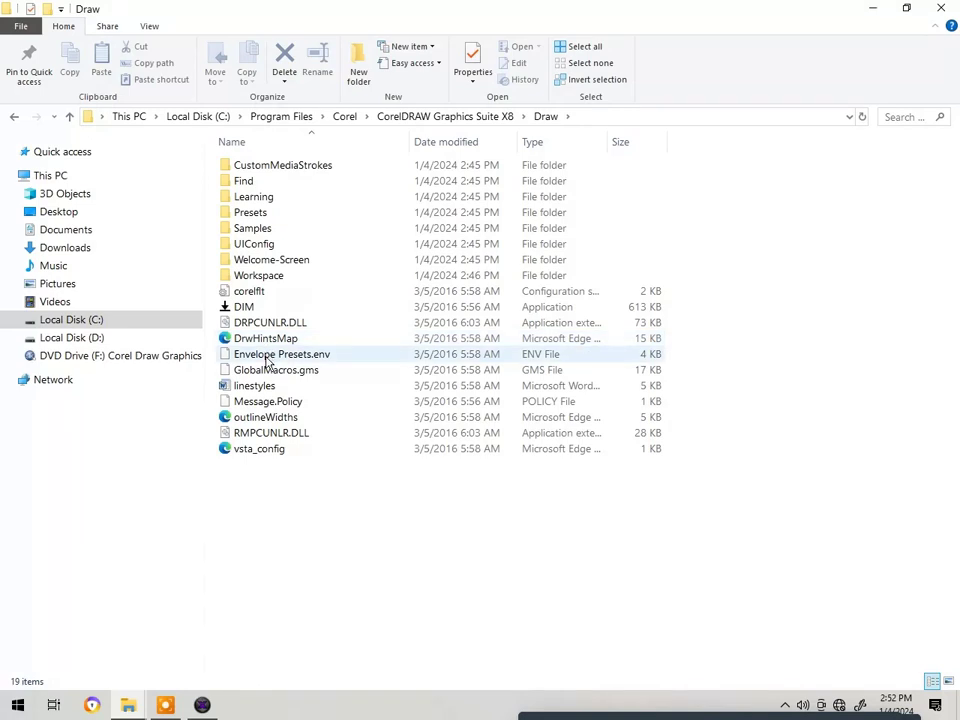
left_click(266, 430)
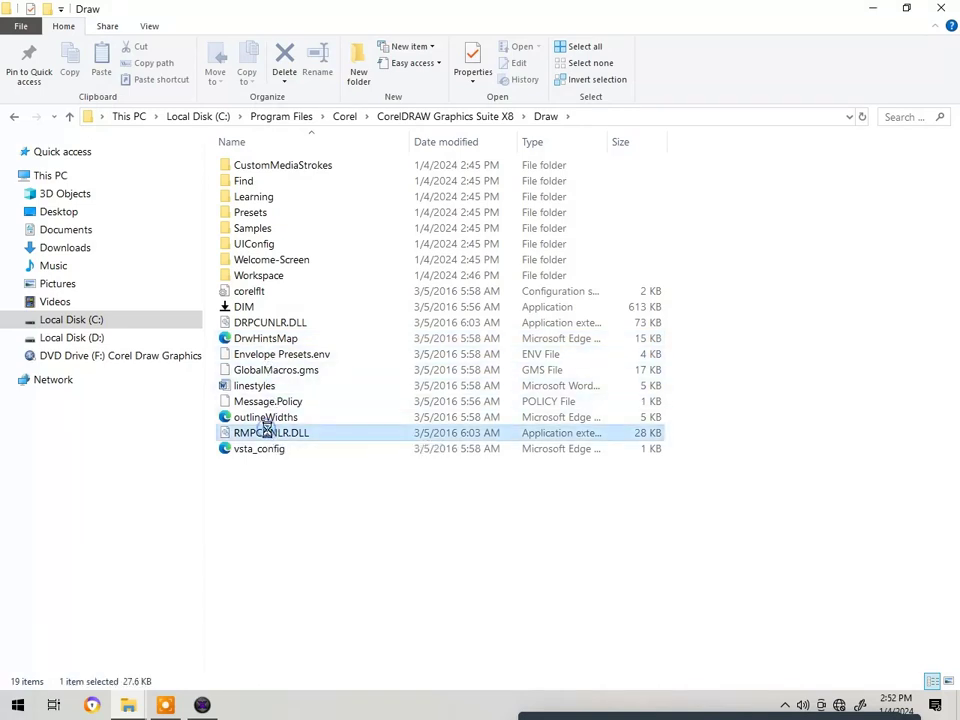
right_click(267, 431)
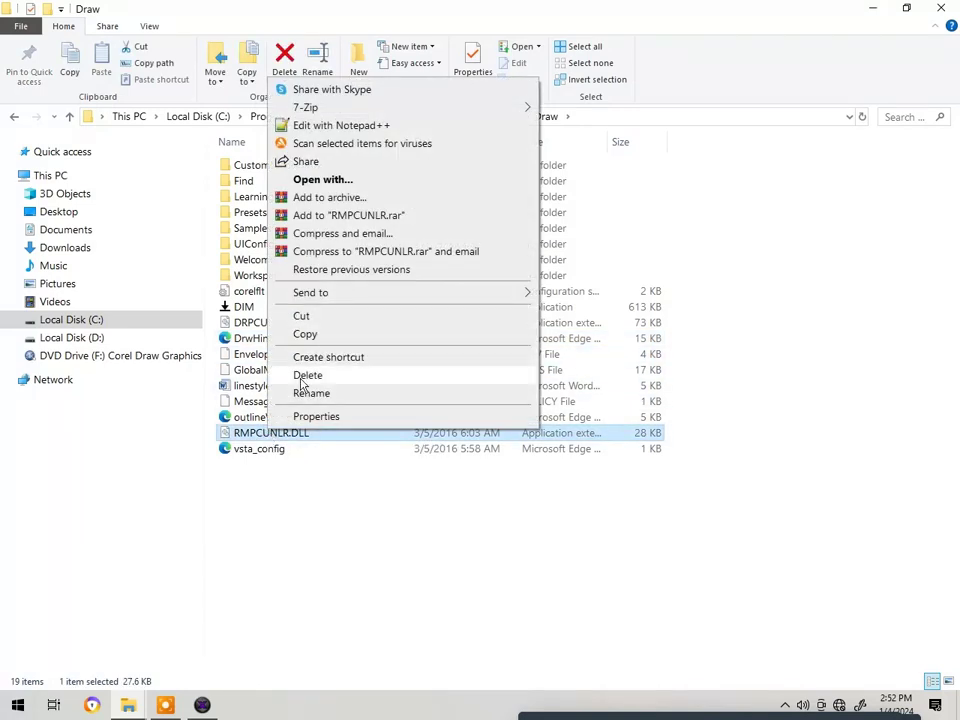
left_click(298, 393)
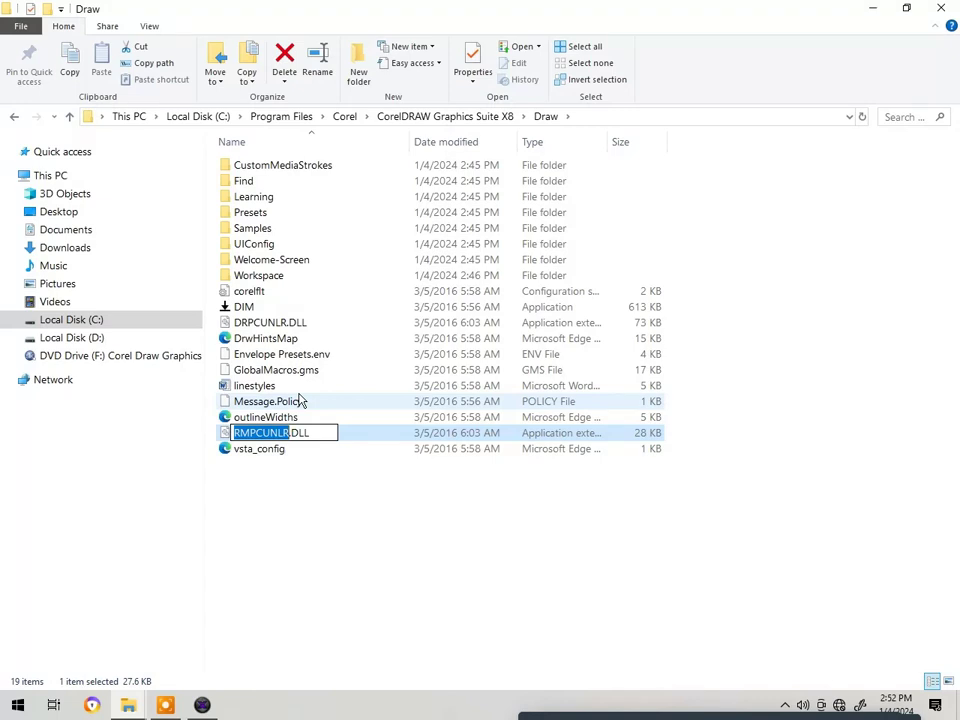
type("REN")
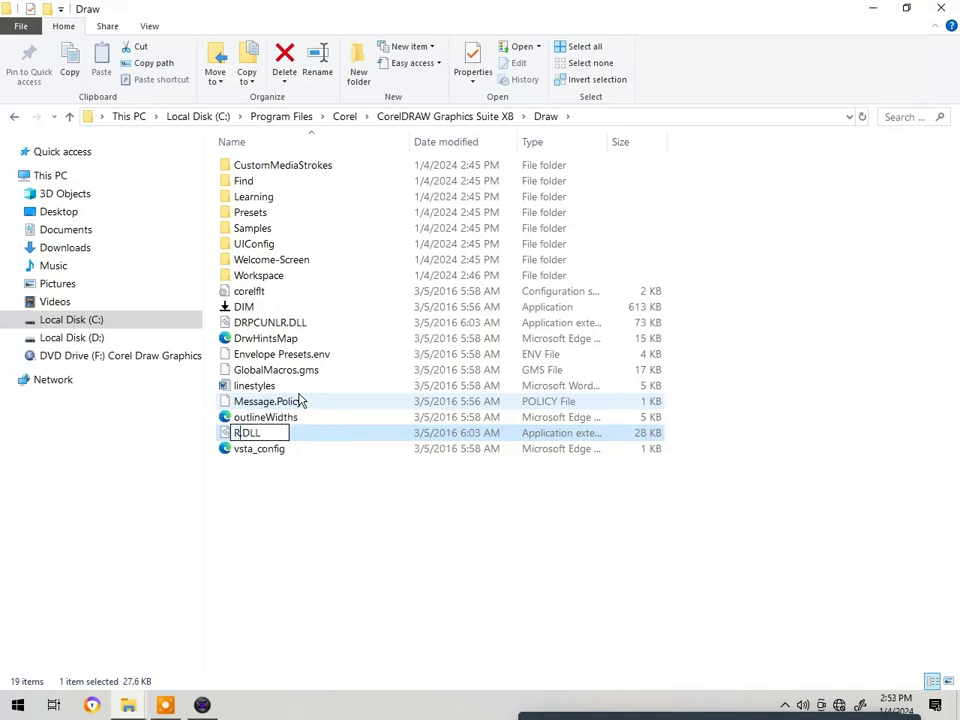
type("Ame")
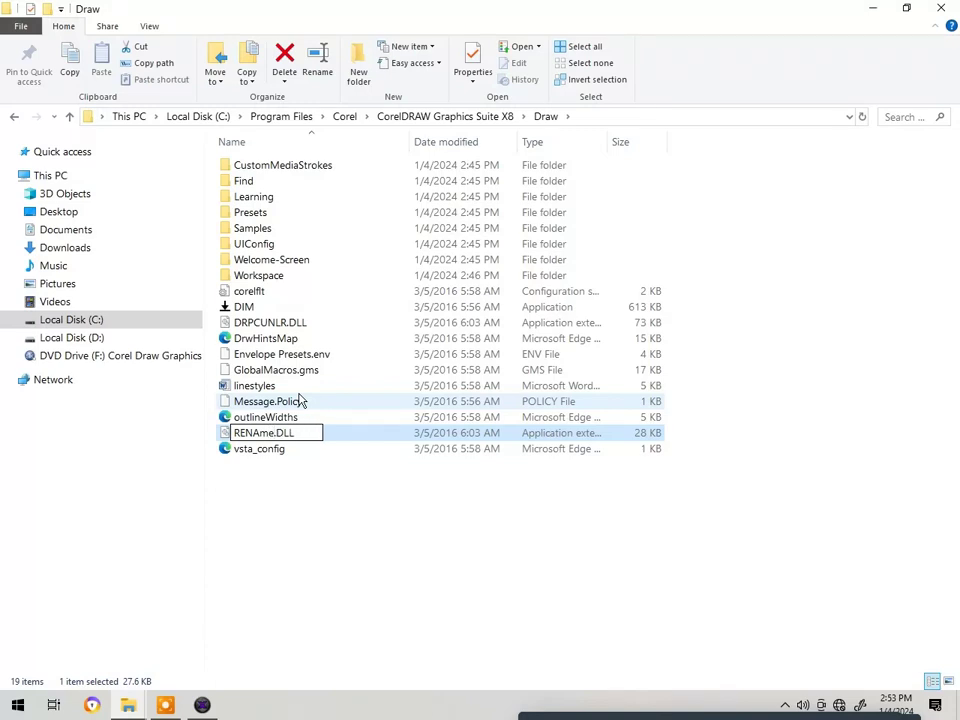
key("Return")
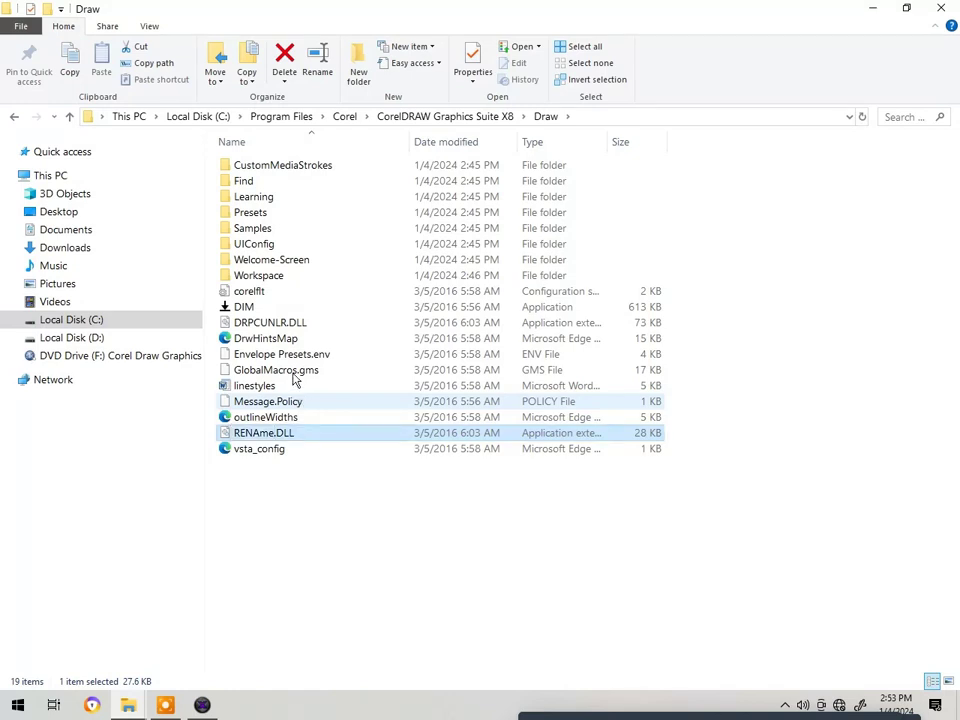
Examine the files in the suite's Connect64 folder and return to the CorelDRAW Graphics Suite X8 folder.
left_click(69, 117)
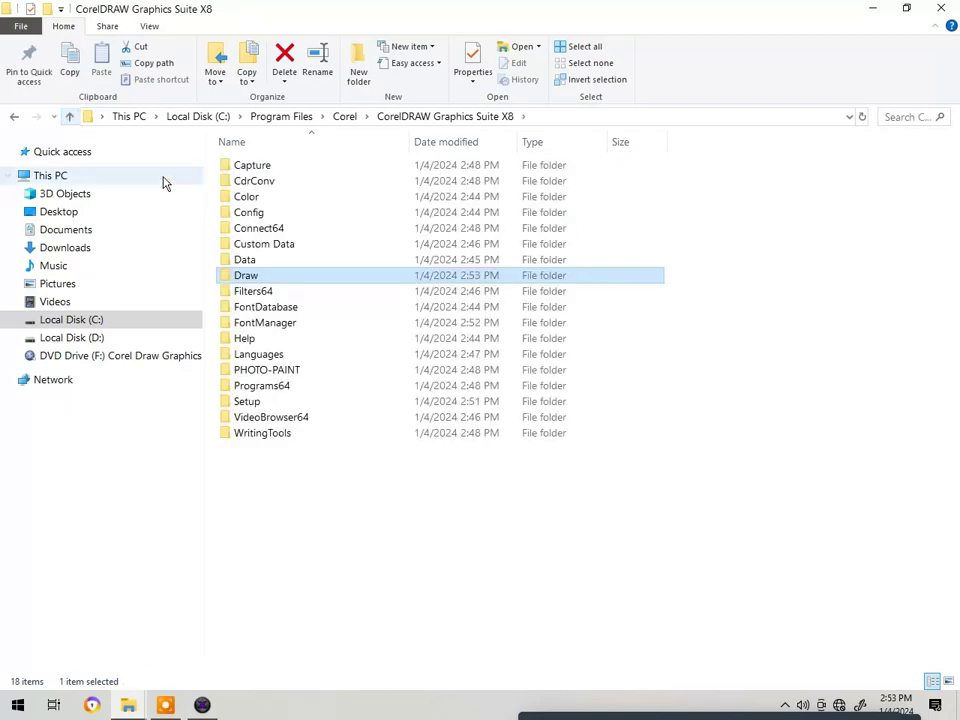
double_click(262, 229)
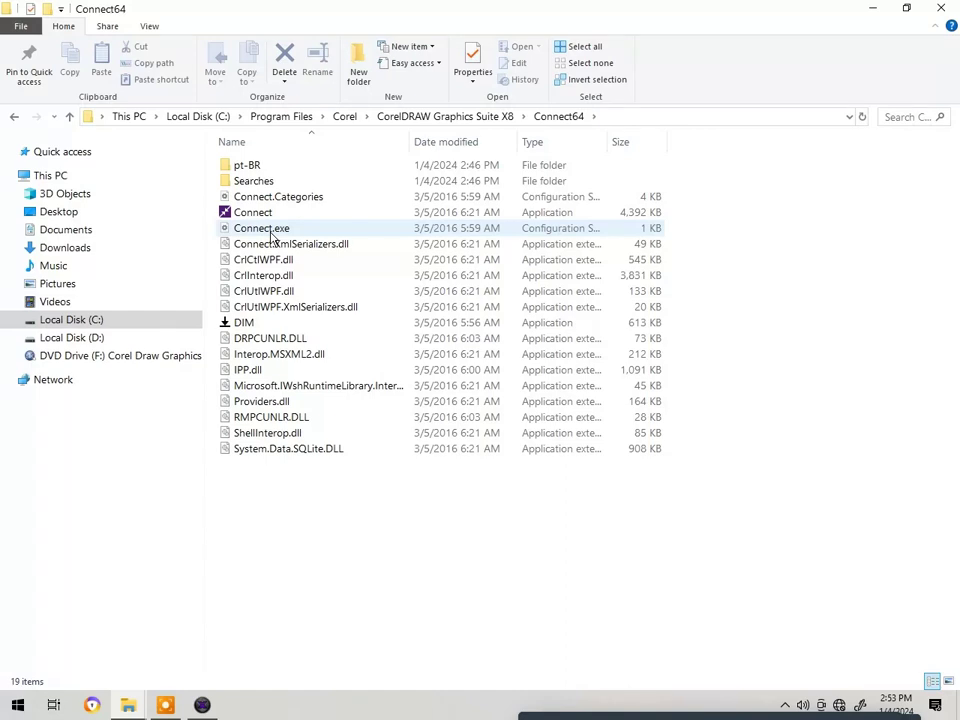
left_click(69, 117)
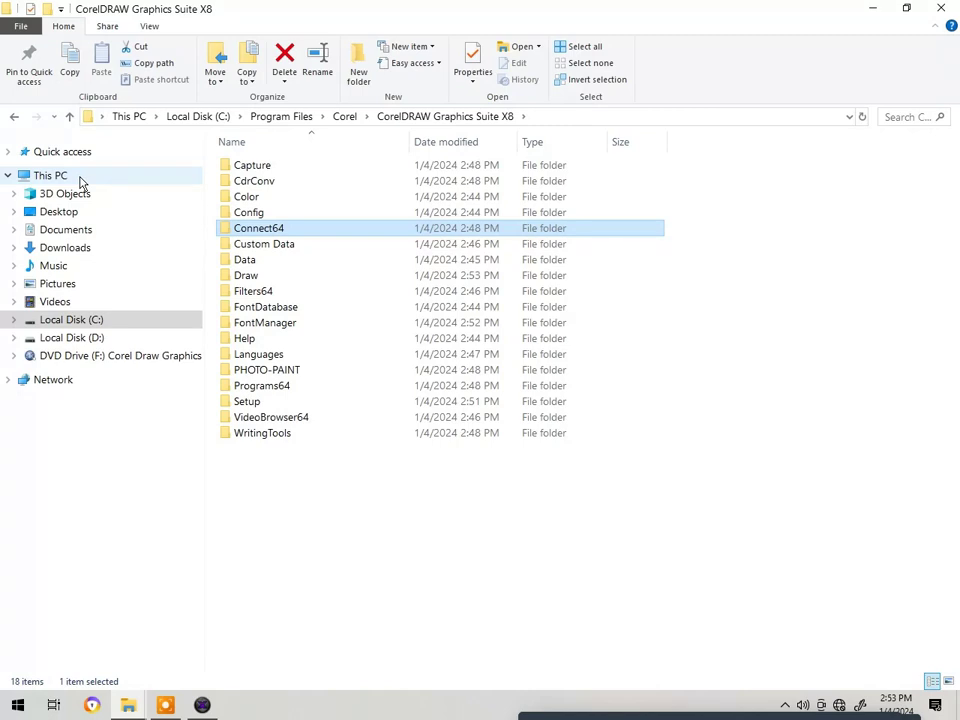
Rename RMPCUNLR.DLL in the suite's Capture folder as Rename 2.DLL and return to the CorelDRAW Graphics Suite X8 folder.
double_click(259, 165)
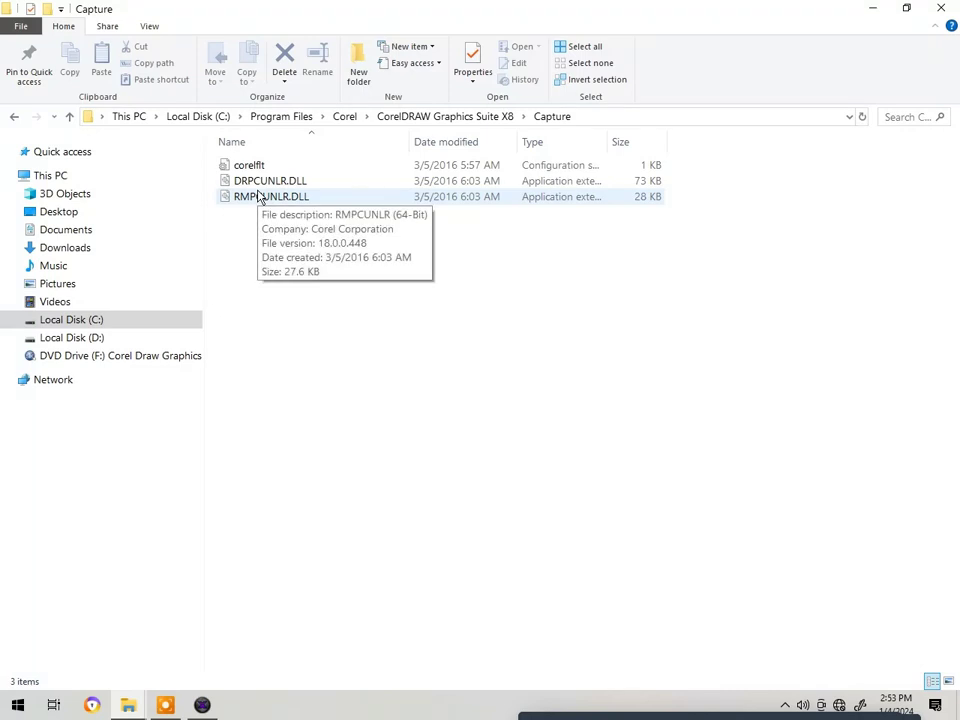
left_click(258, 196)
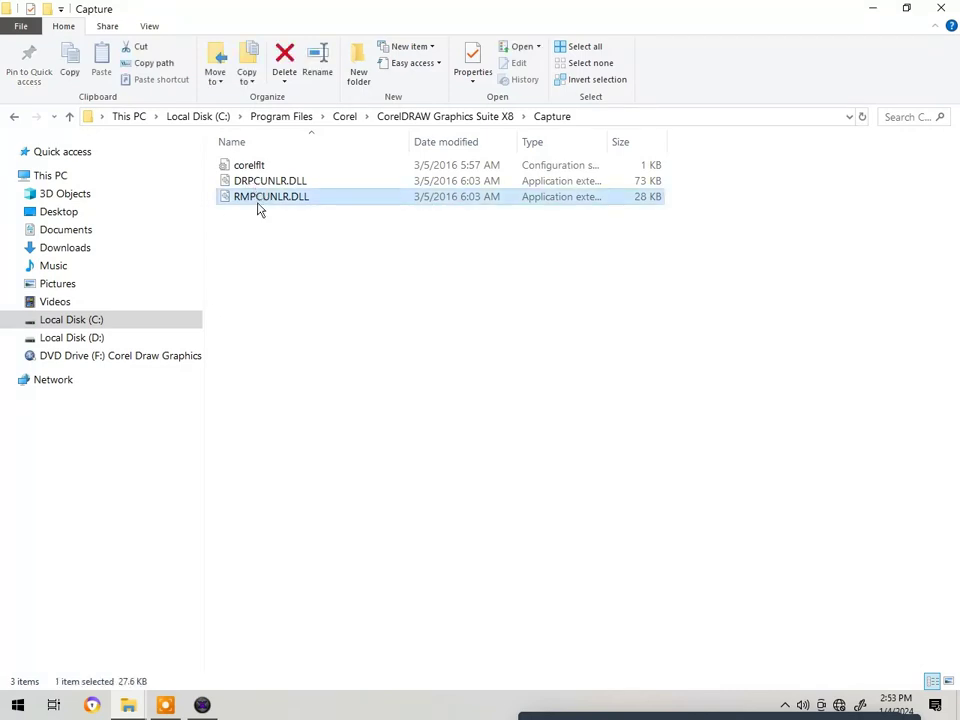
right_click(265, 202)
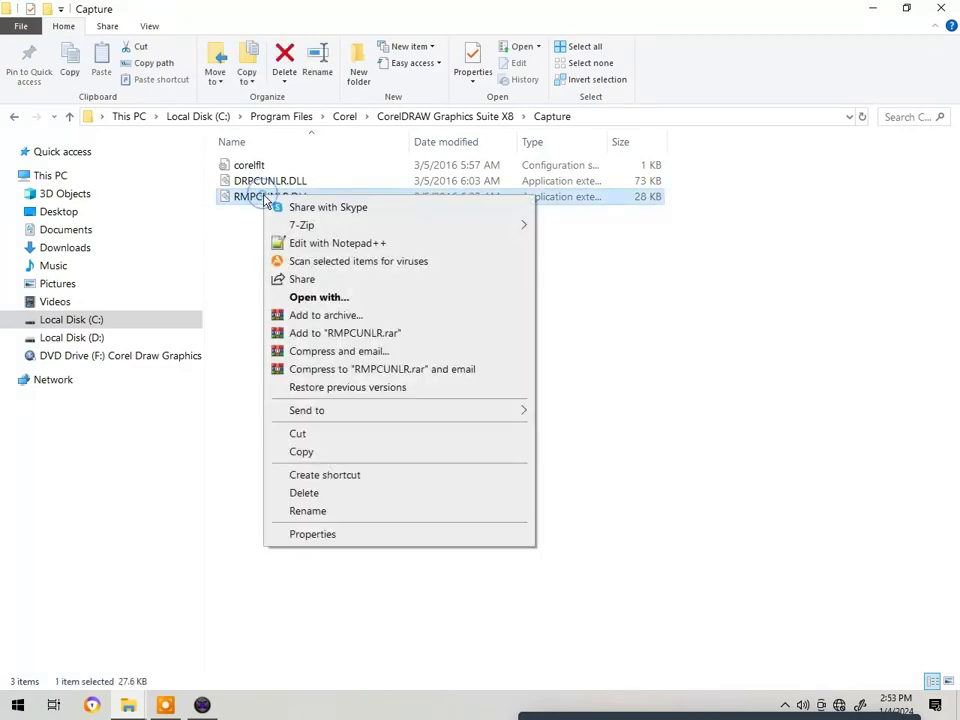
left_click(302, 510)
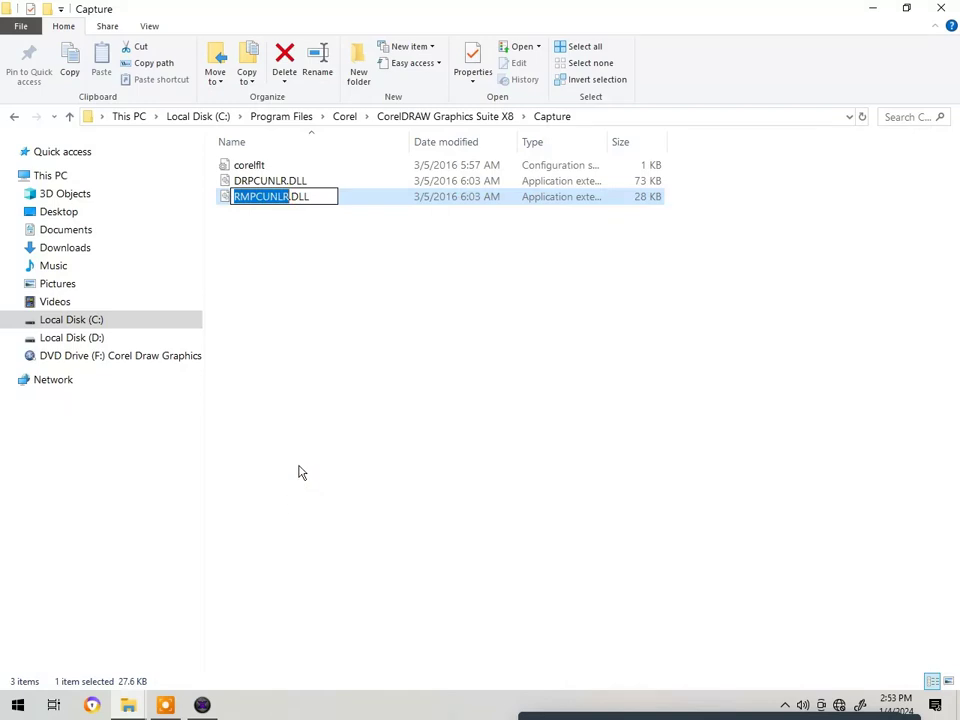
type("Rena")
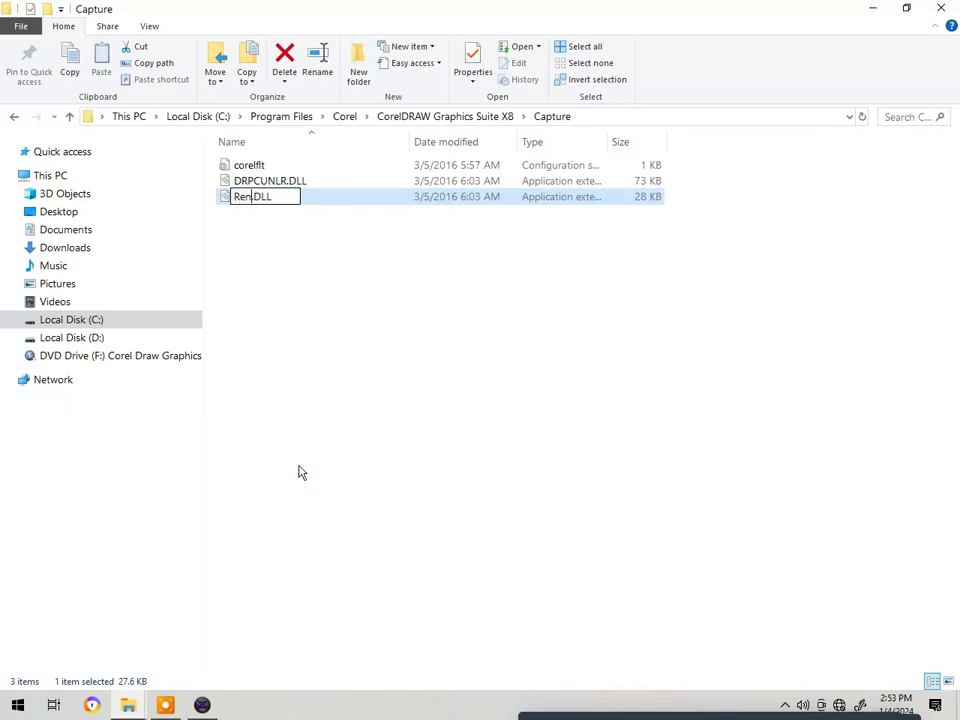
type("me")
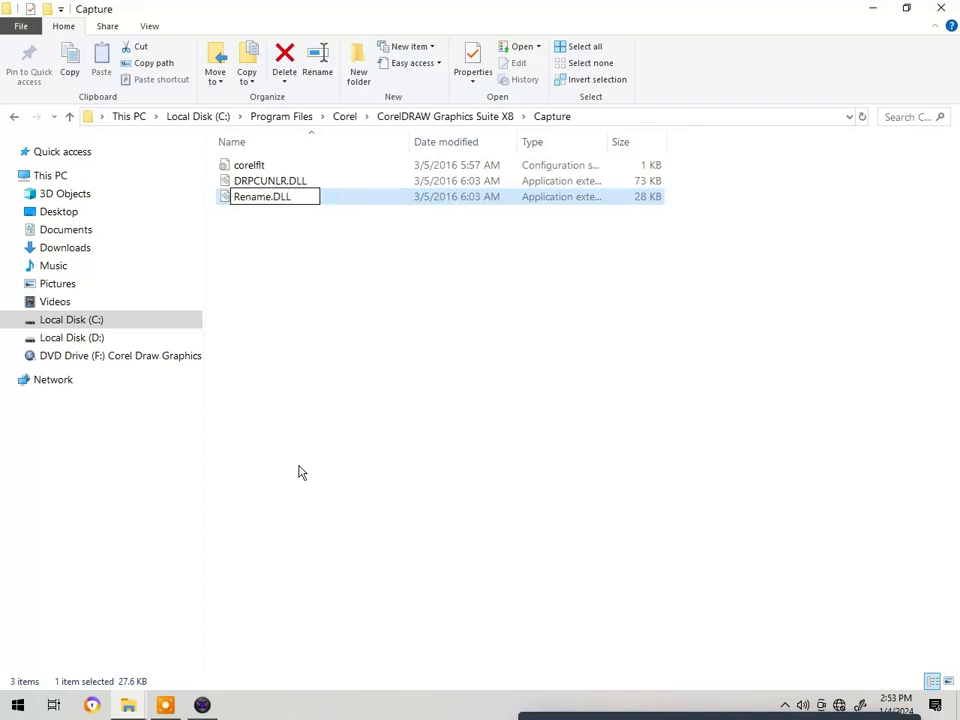
type("2")
key("Return")
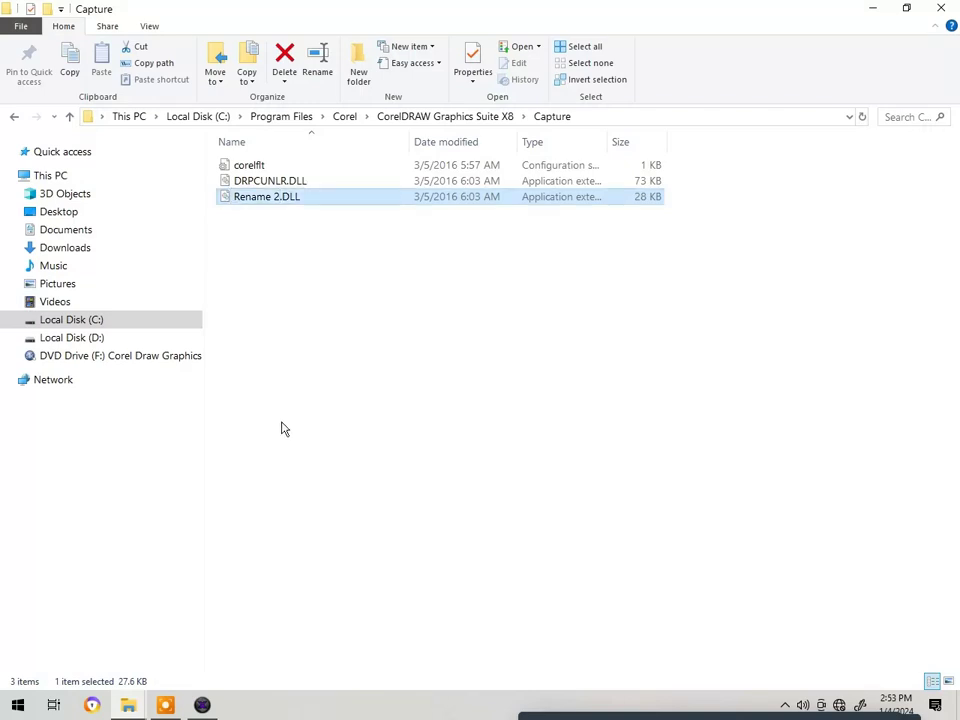
left_click(69, 118)
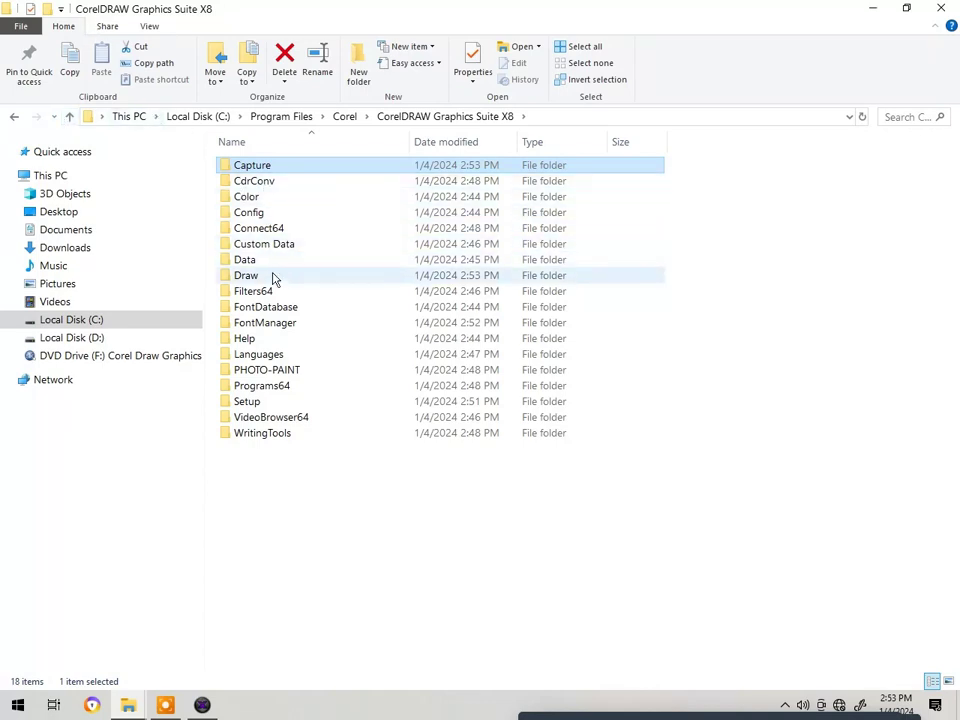
Rename HMPCUNLR.DLL in the suite's PHOTO-PAINT folder as Rename.DLL and return to the parent folder.
double_click(270, 371)
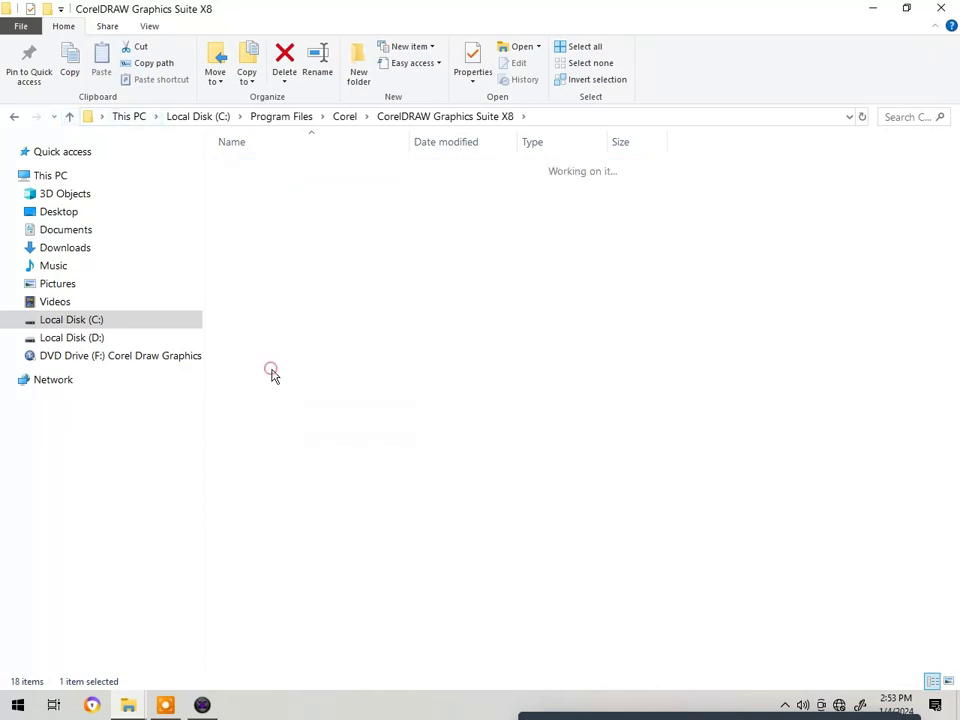
mouse_move(248, 265)
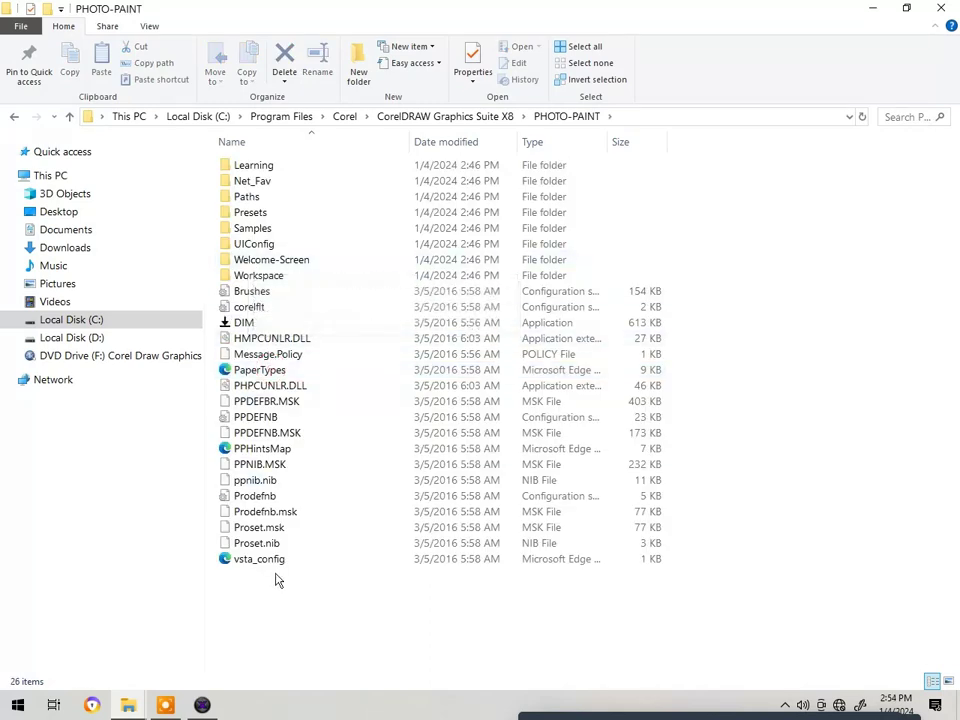
left_click(265, 342)
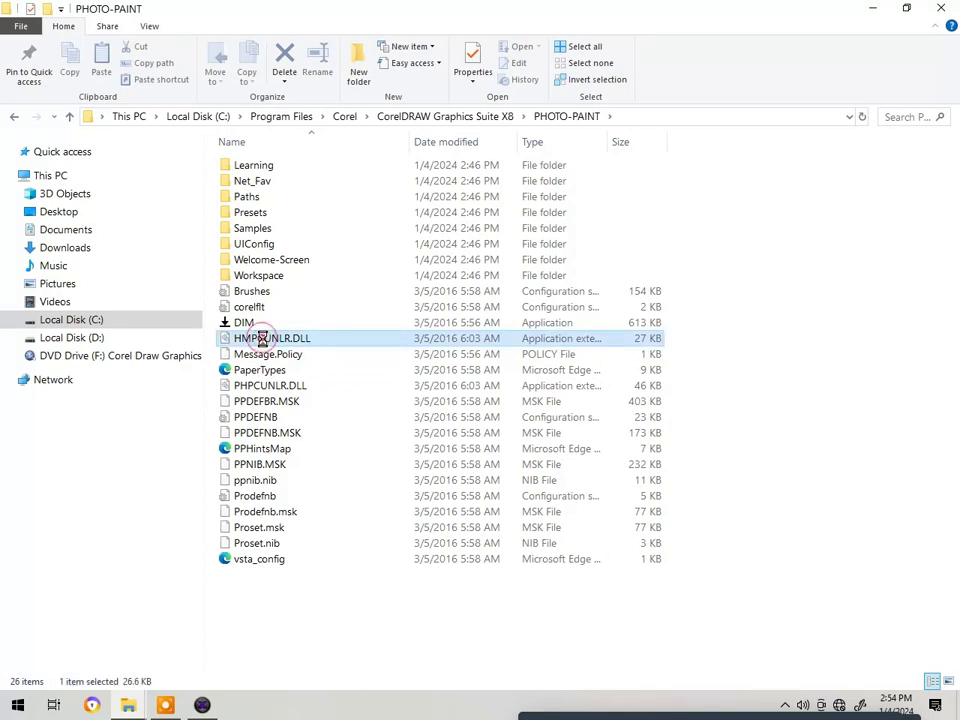
right_click(264, 341)
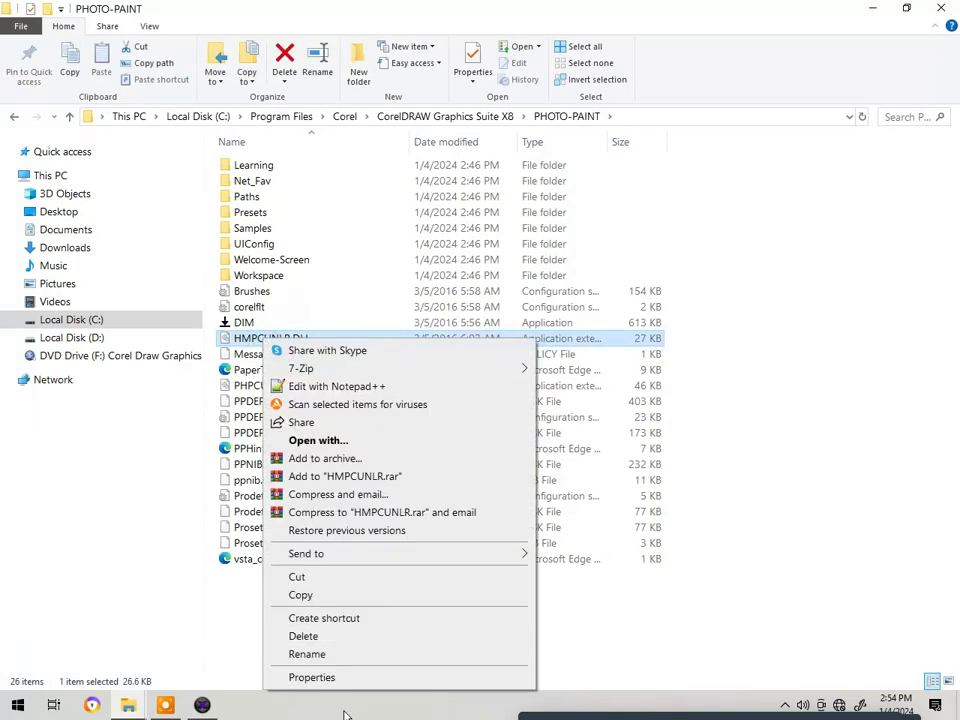
left_click(310, 655)
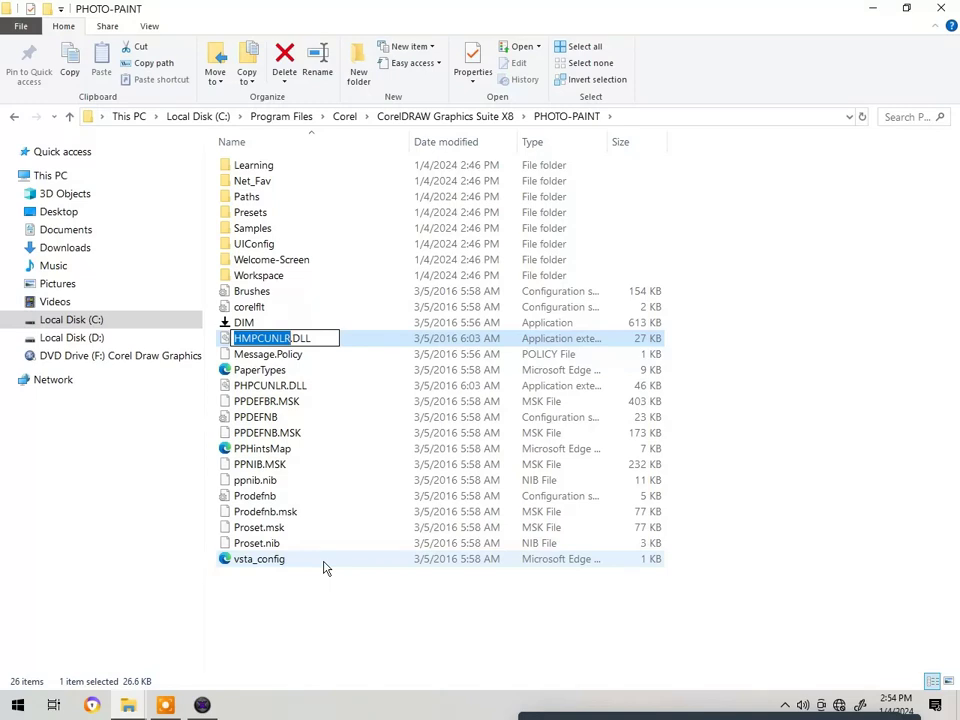
type("Rename")
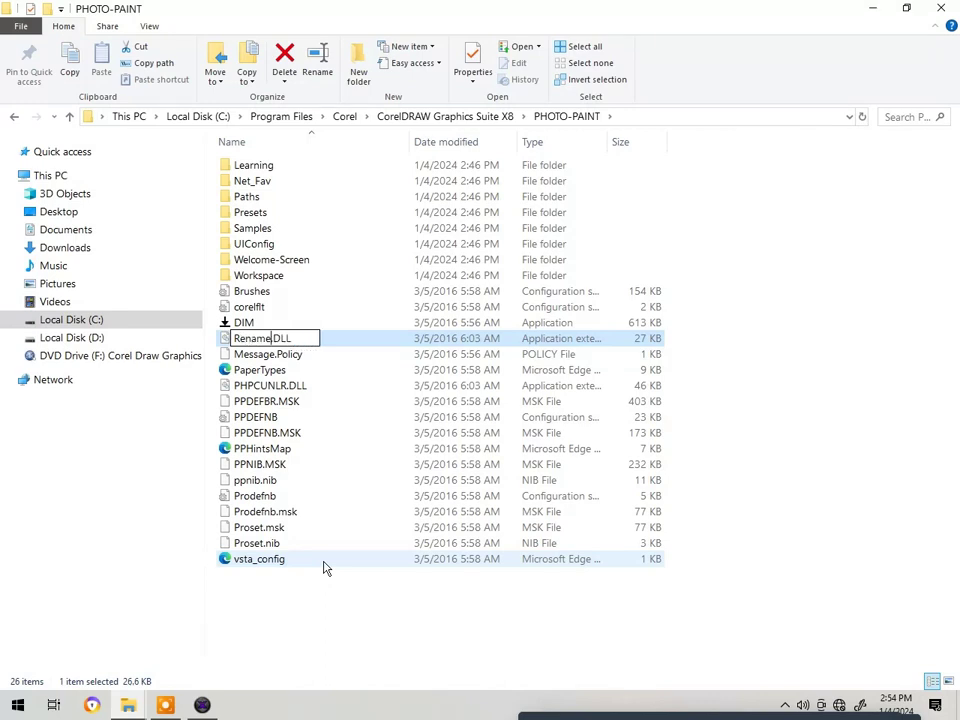
key("Return")
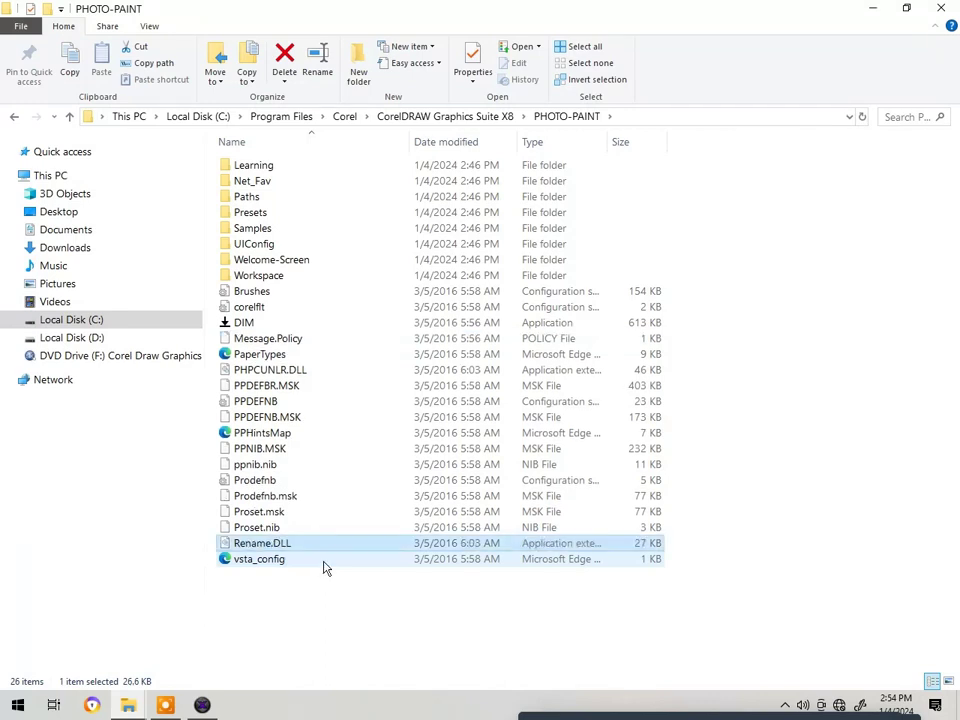
left_click(70, 118)
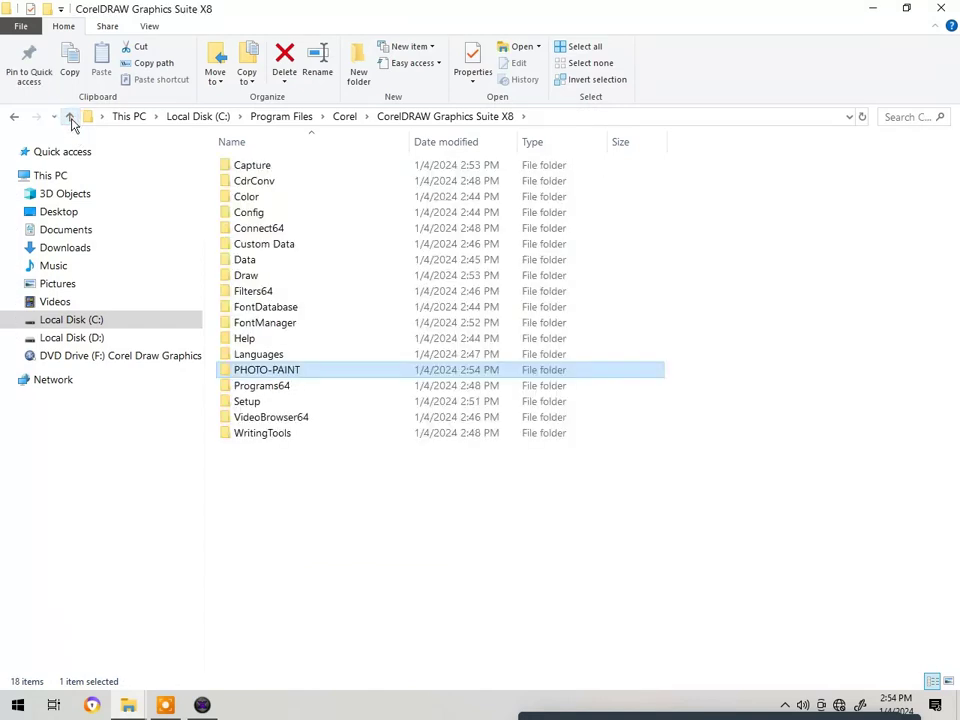
Rename RMPCUNLR.DLL in the suite's Connect64 folder as Rename.DLL and return to the parent folder.
double_click(279, 229)
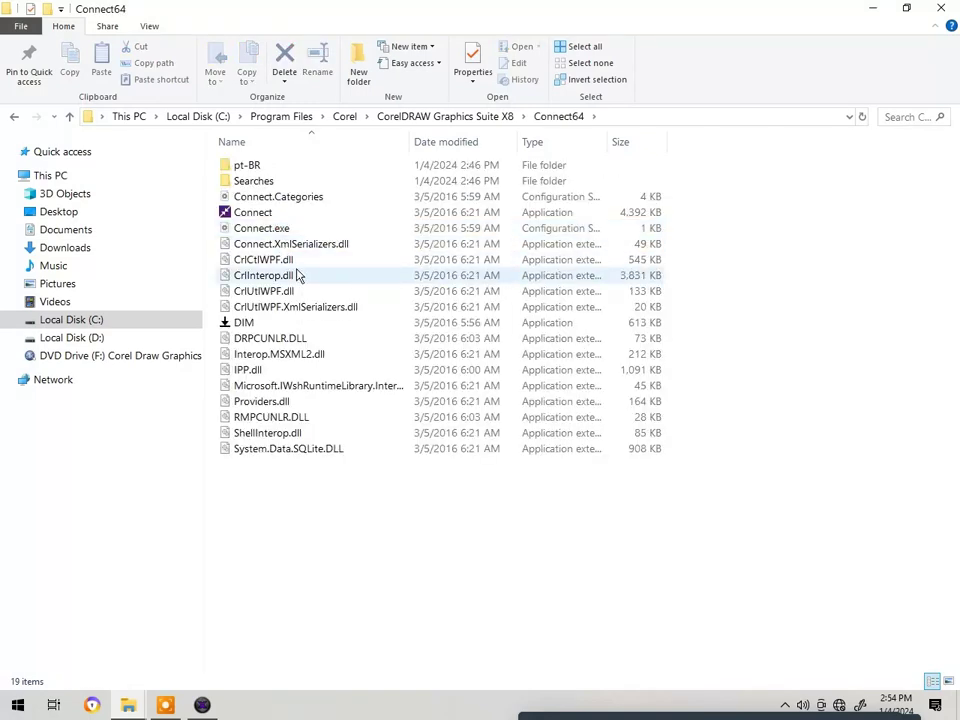
left_click(287, 418)
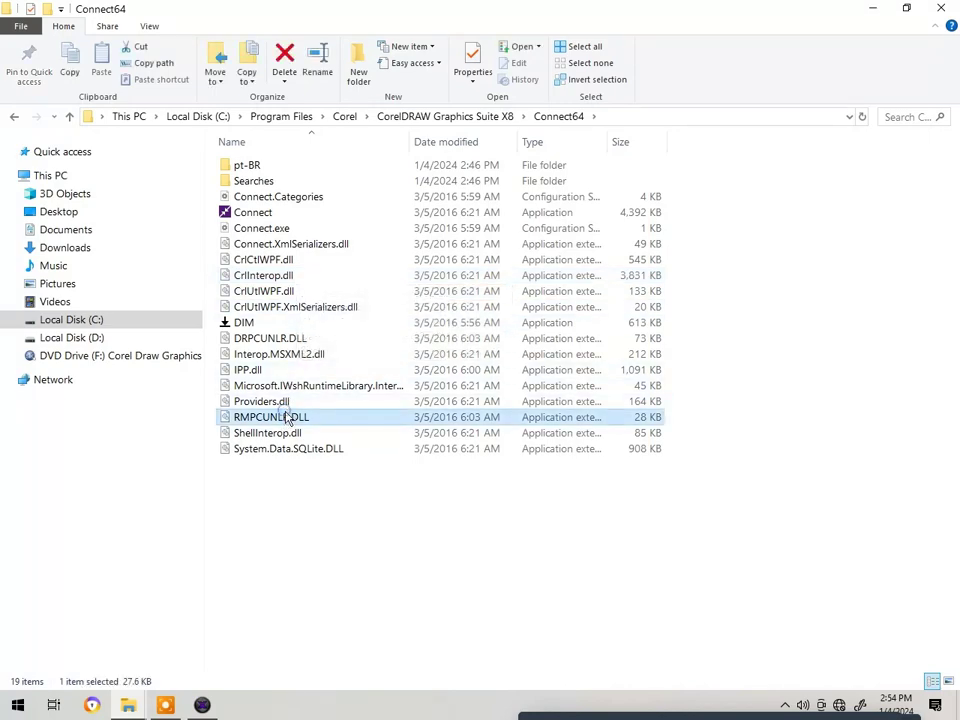
right_click(287, 418)
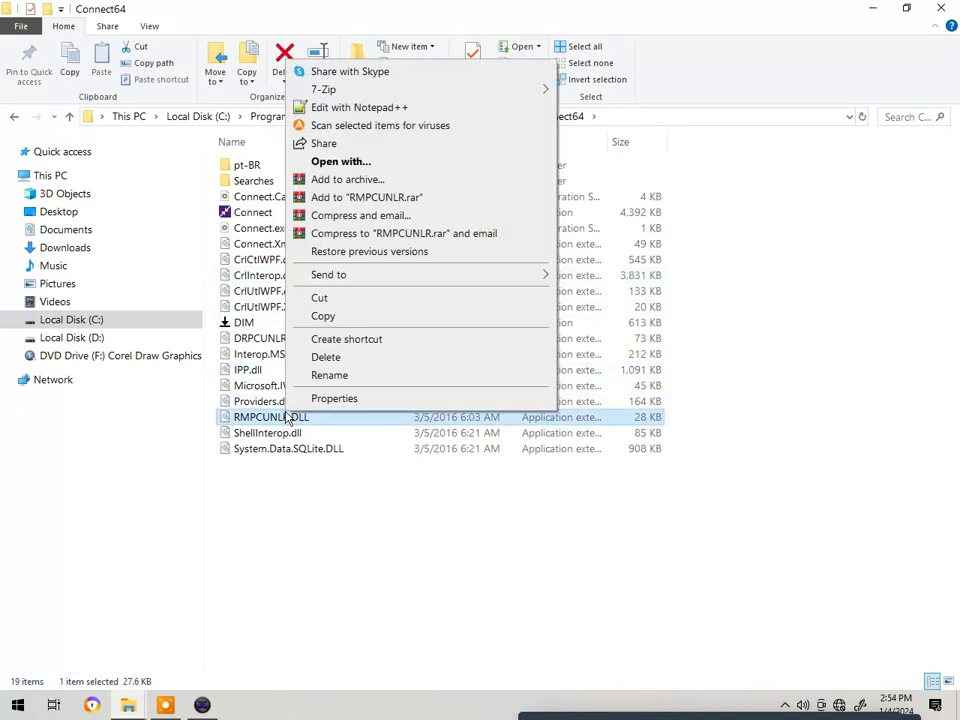
left_click(329, 375)
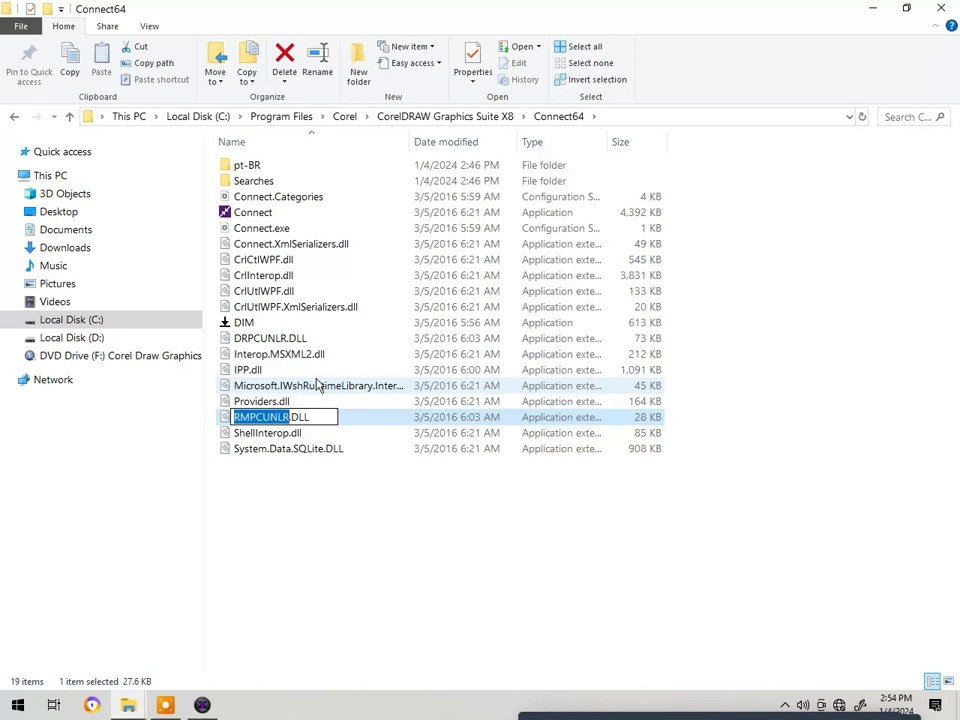
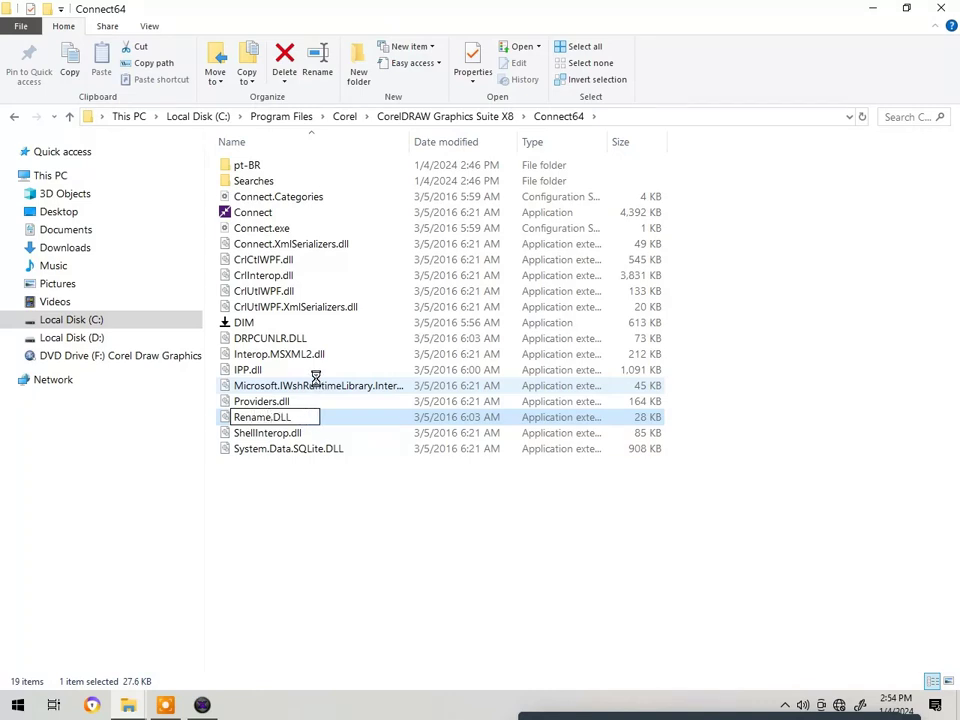
key("Return")
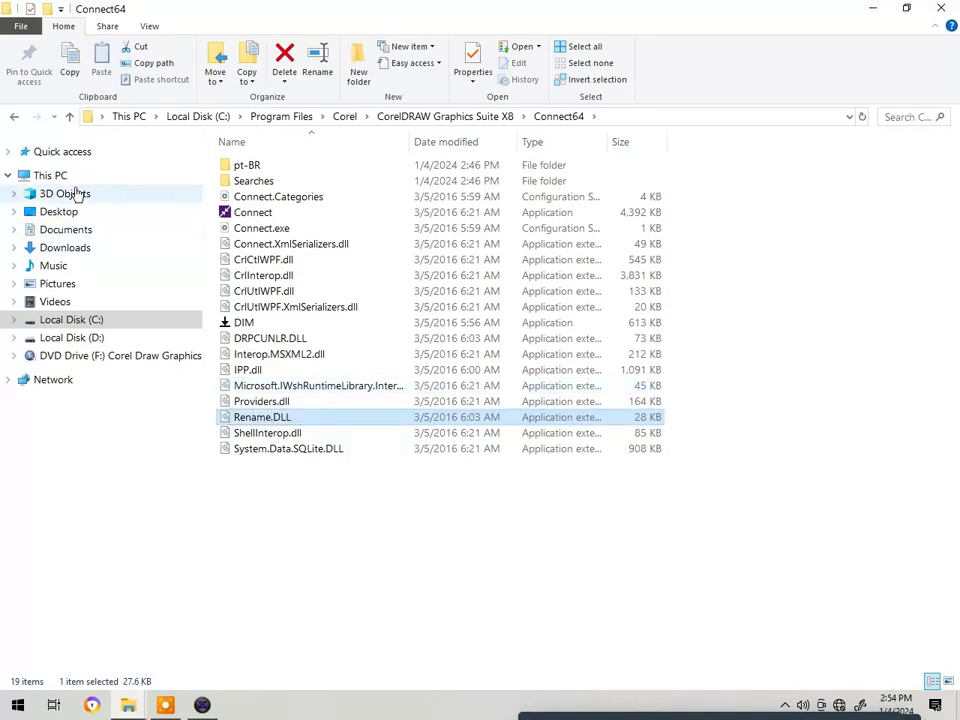
left_click(70, 117)
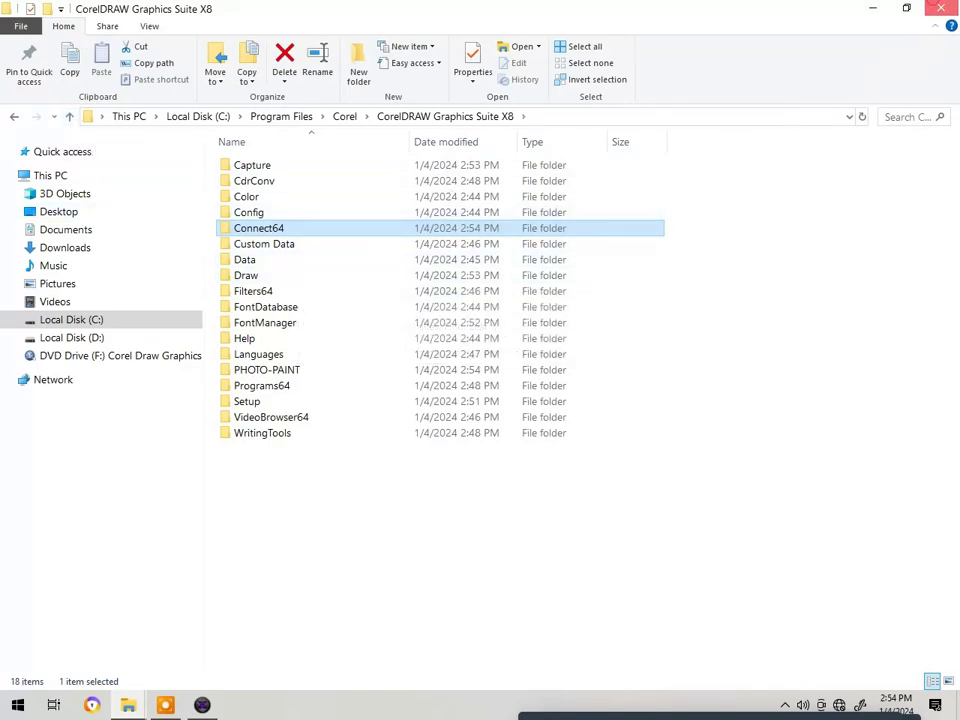
Clear the desktop by closing the folder window and minimizing the Corel Products Keygen window.
left_click(941, 8)
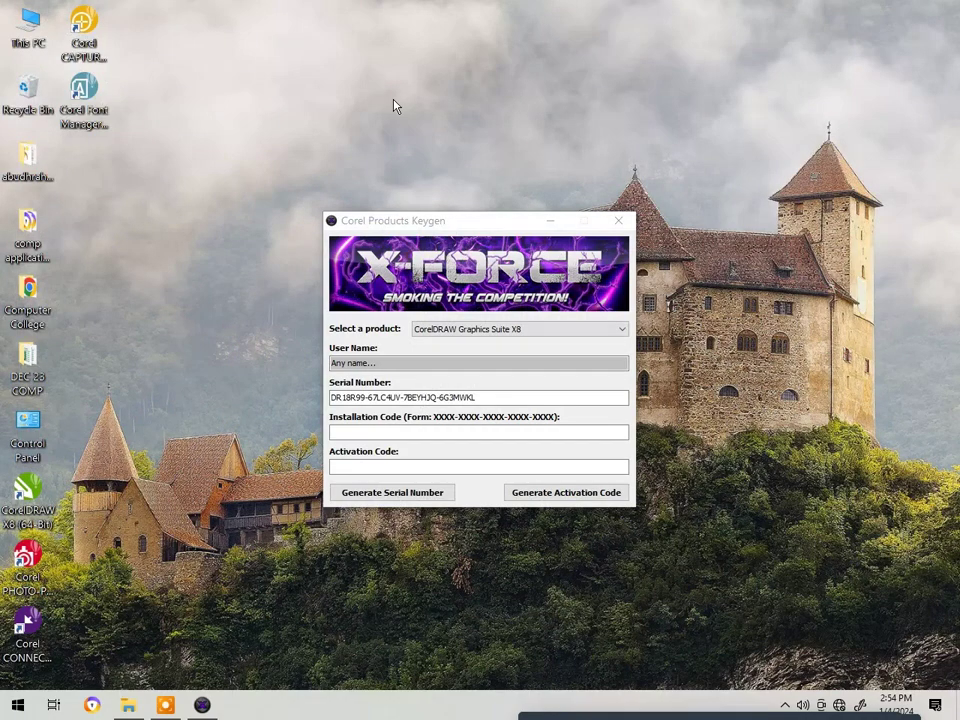
left_click(550, 221)
right_click(450, 106)
left_click(474, 155)
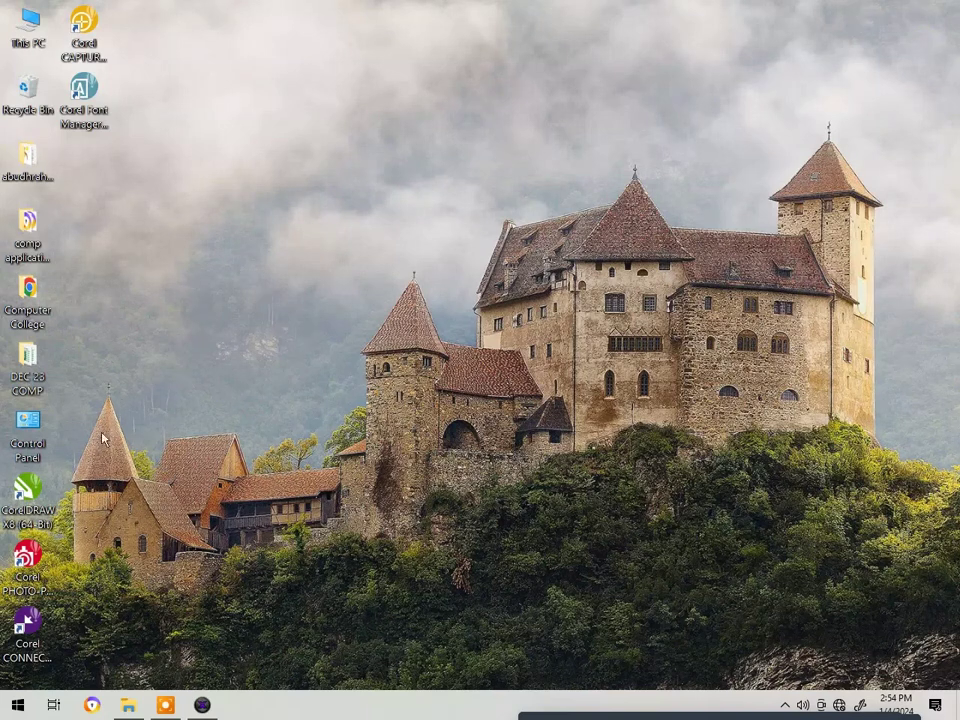
Launch CorelDRAW X8 (64-Bit) from the desktop and wait for it to load.
double_click(28, 488)
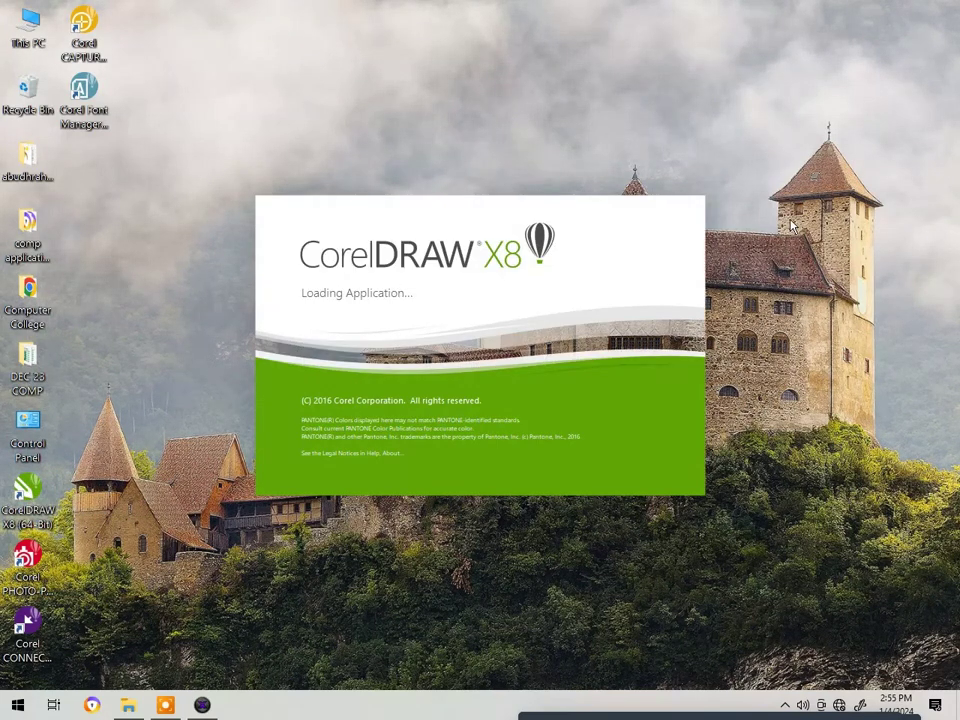
right_click(757, 223)
left_click(800, 274)
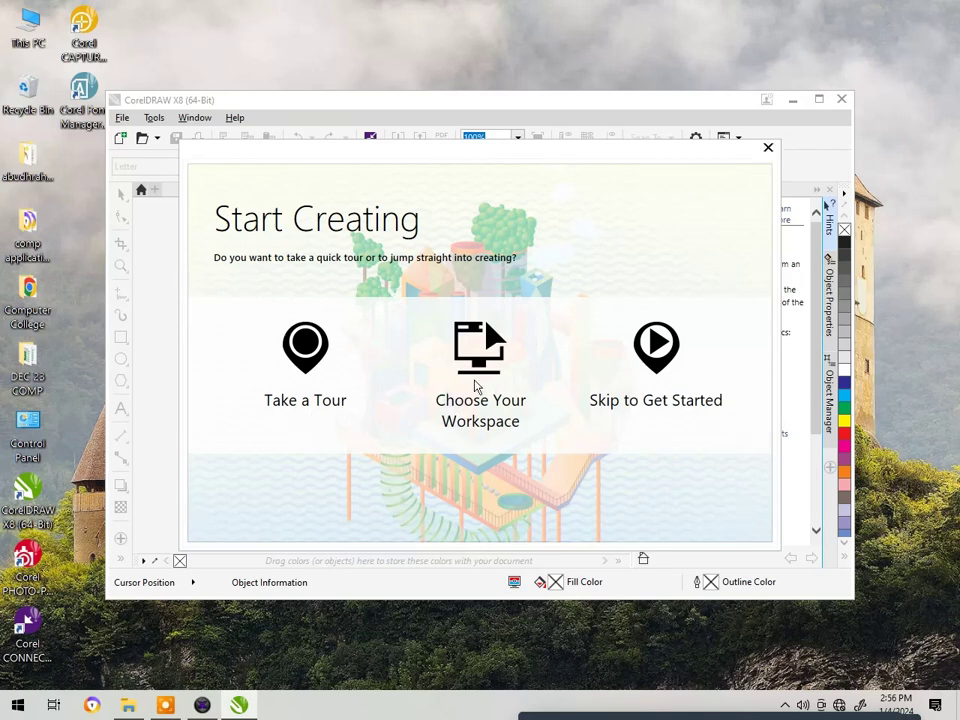
Skip the introduction to Get Started and arrange the workspace with a maximized window and collapsed Hints docker.
left_click(642, 406)
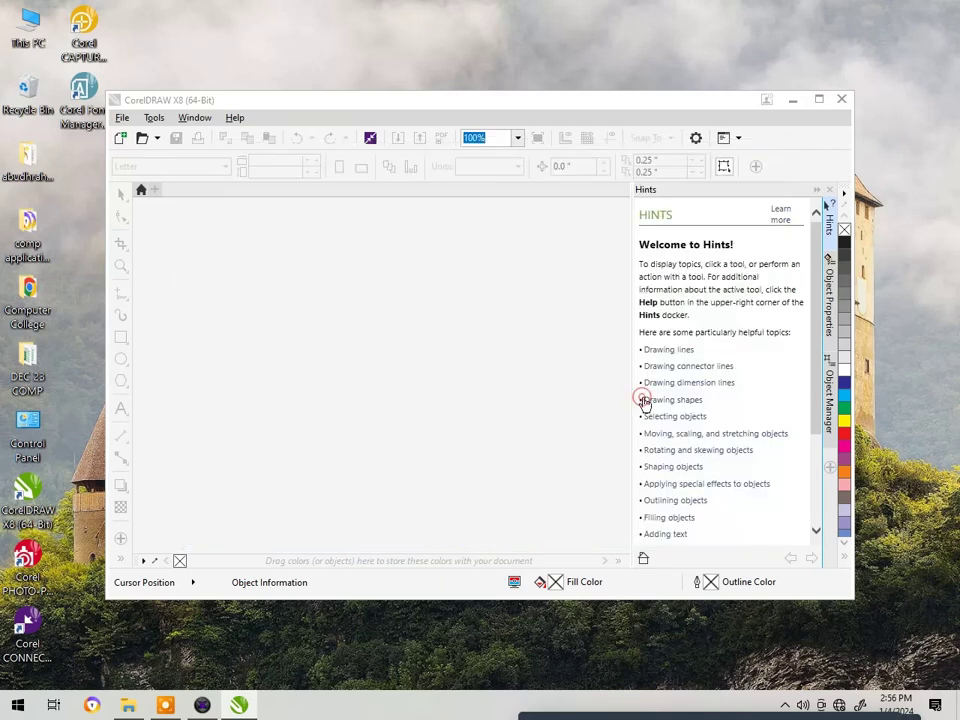
left_click(819, 101)
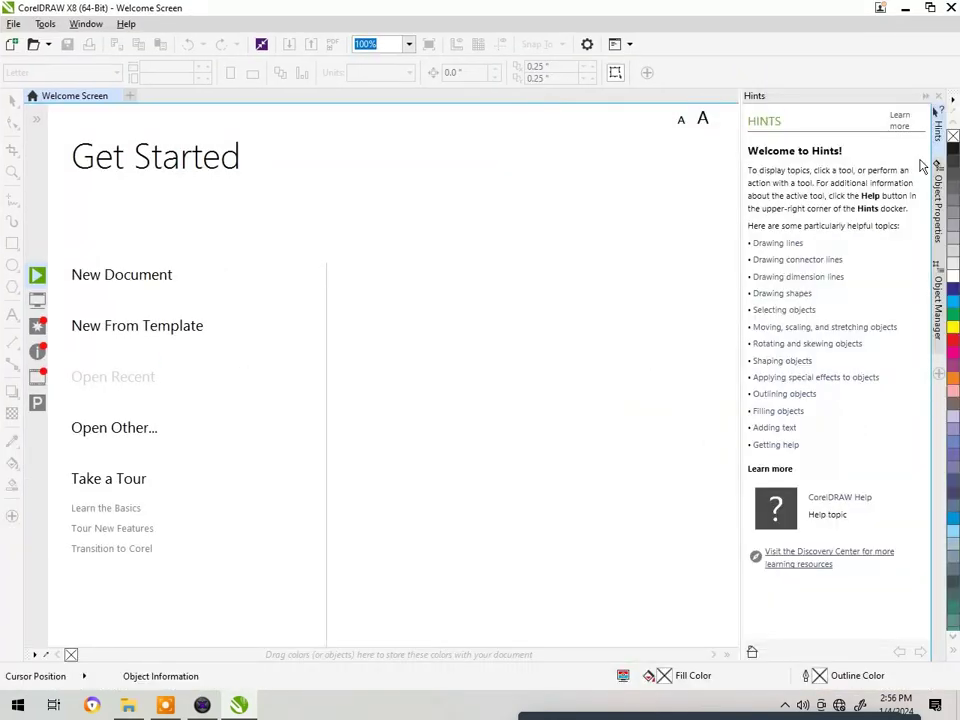
left_click(926, 96)
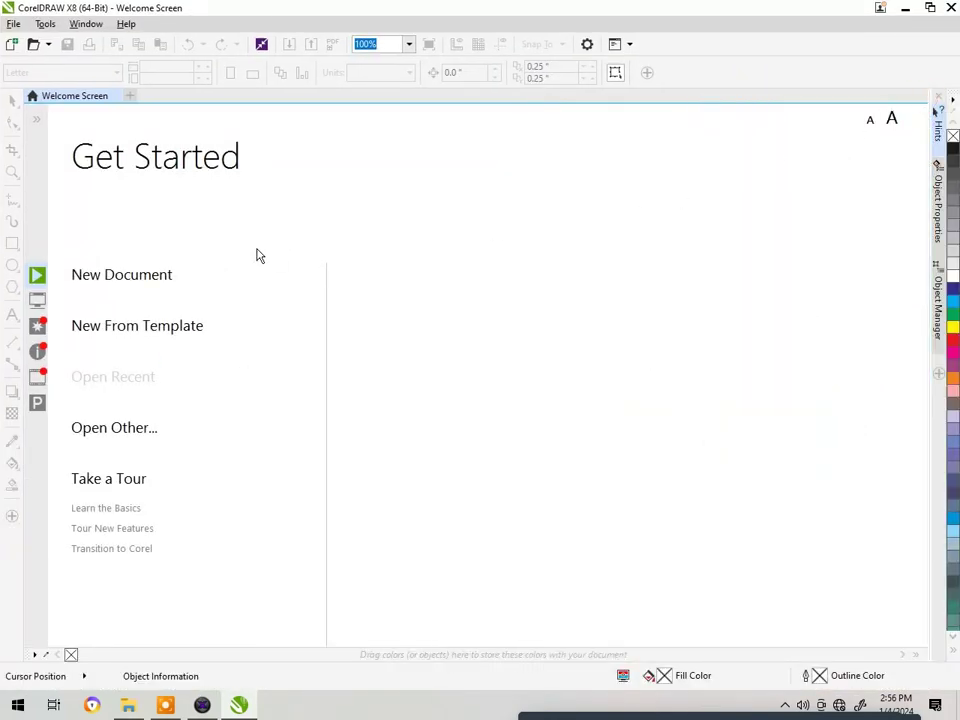
Create a new one-page Letter document in portrait orientation using the CorelDRAW default preset.
left_click(141, 282)
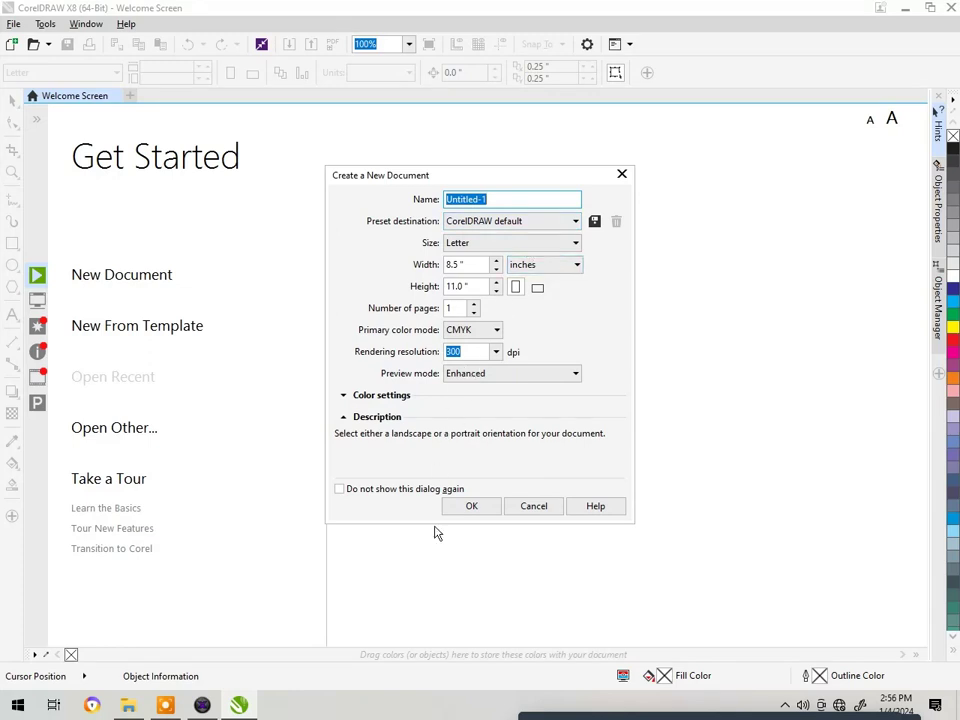
left_click(574, 245)
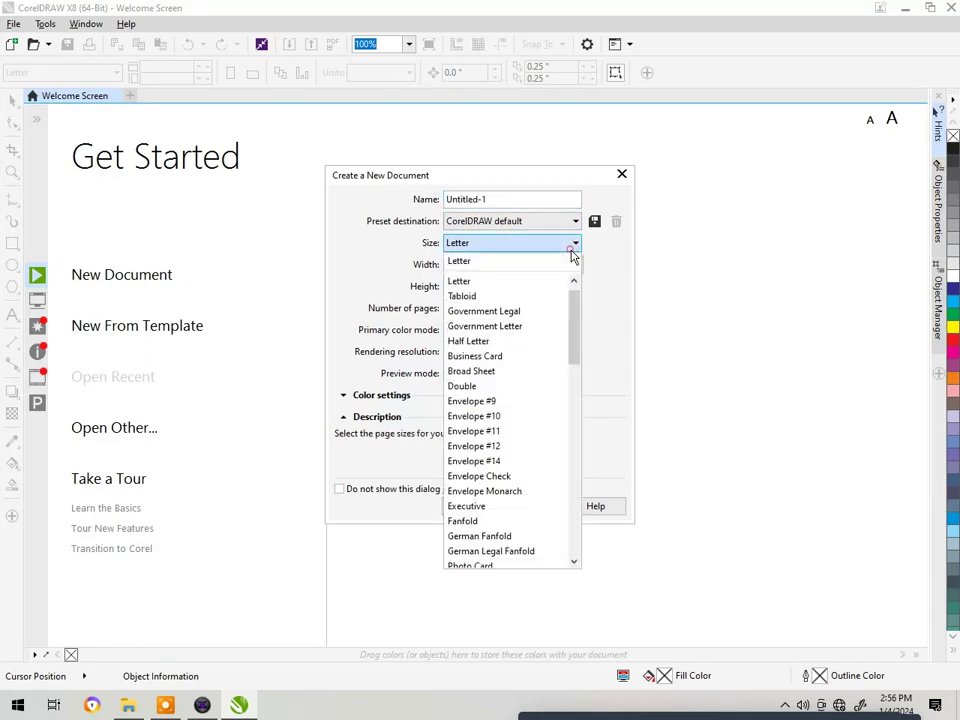
left_click(573, 256)
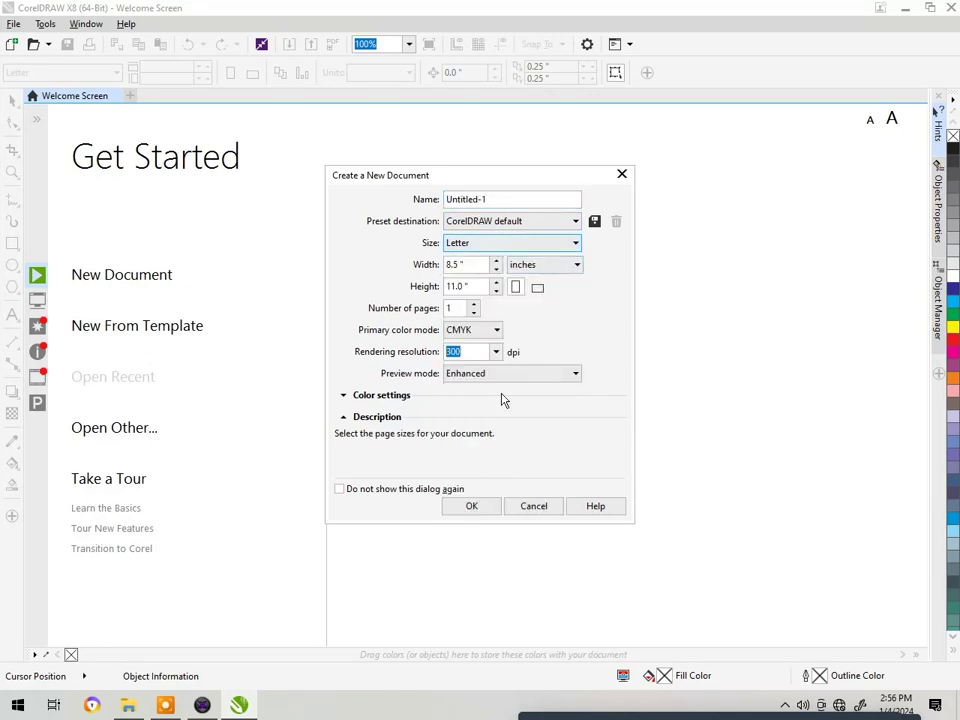
left_click(467, 507)
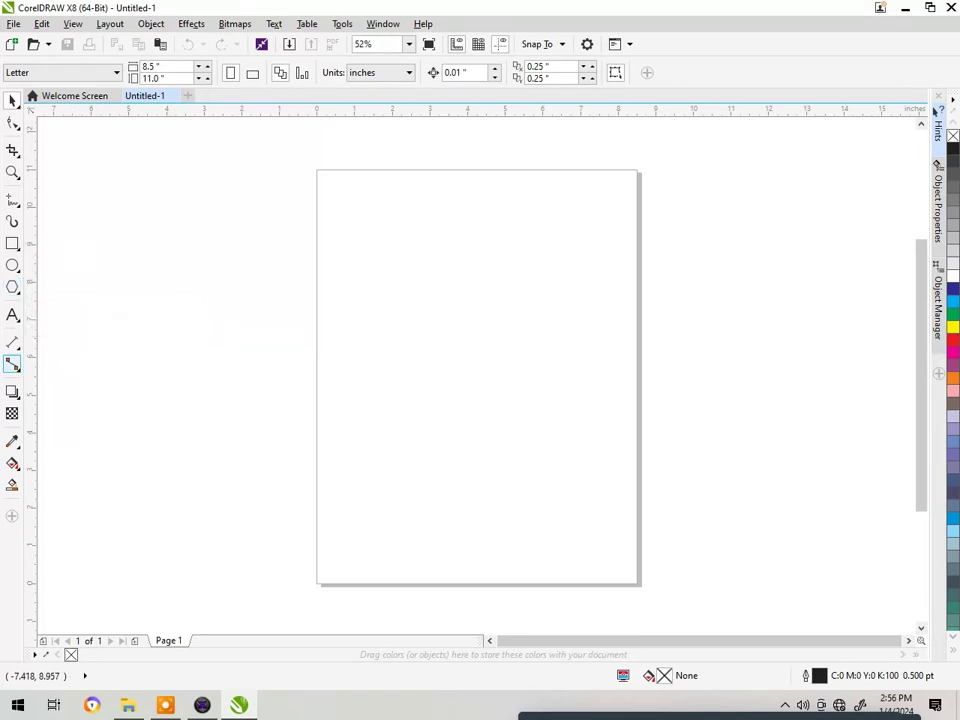
right_click(20, 210)
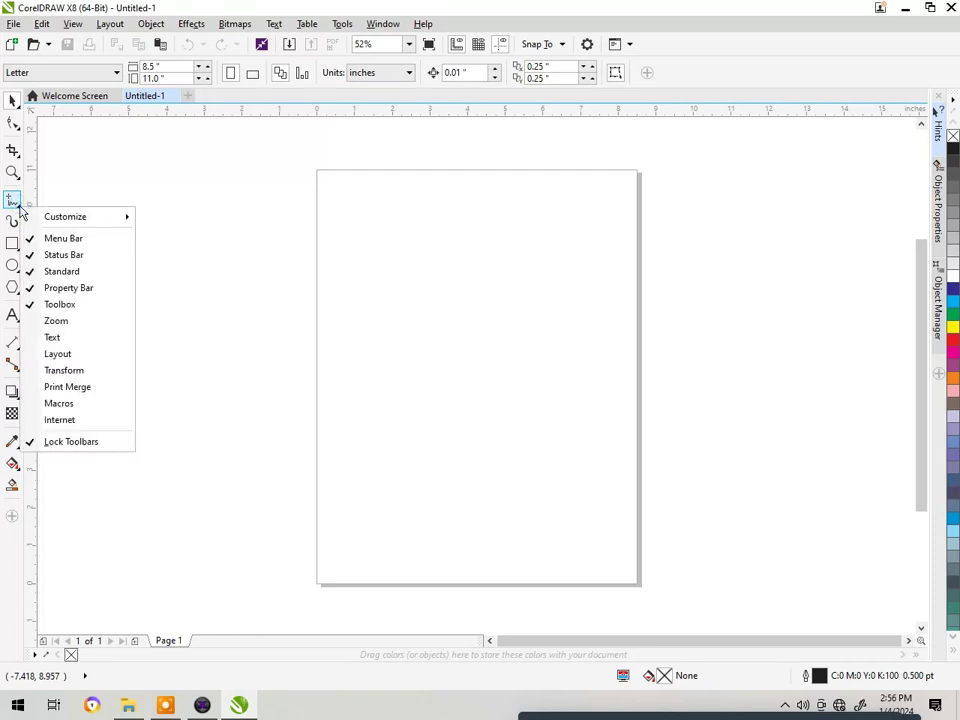
Examine the toolbox's available tool variants, including the curve, zoom, crop, shape, polygon and dimension groups.
right_click(20, 210)
right_click(20, 210)
key("Escape")
left_click(19, 207)
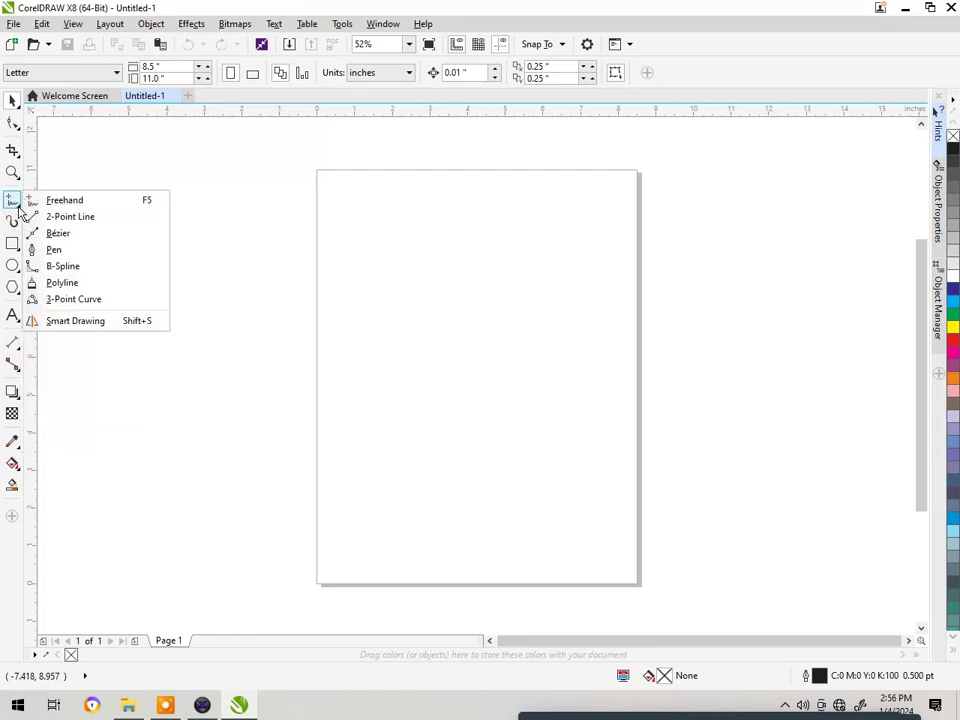
key("Escape")
left_click(16, 168)
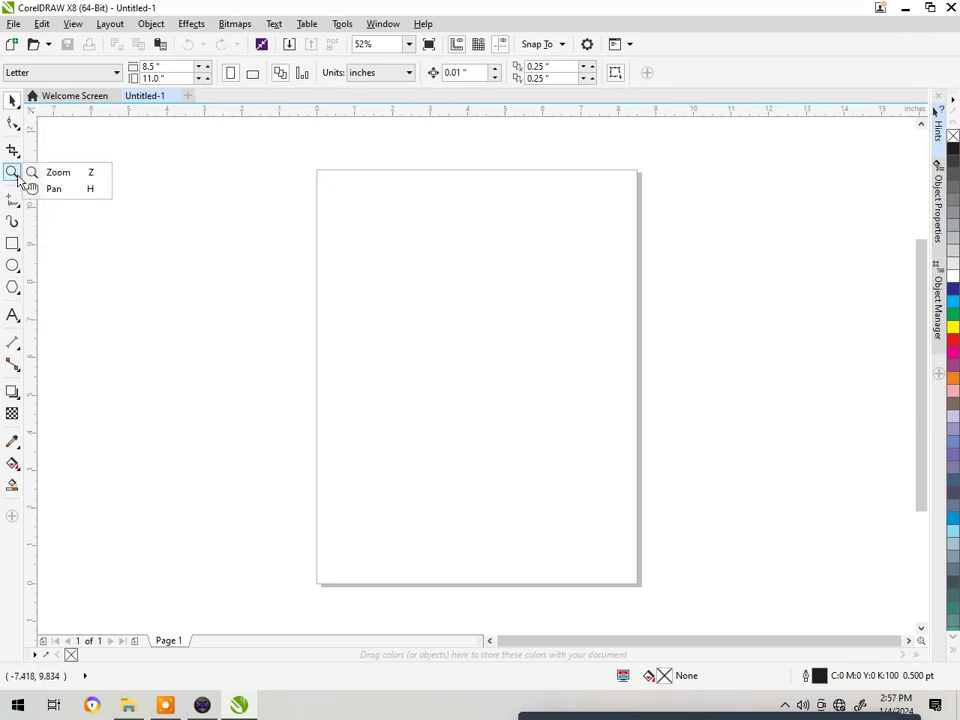
left_click(17, 158)
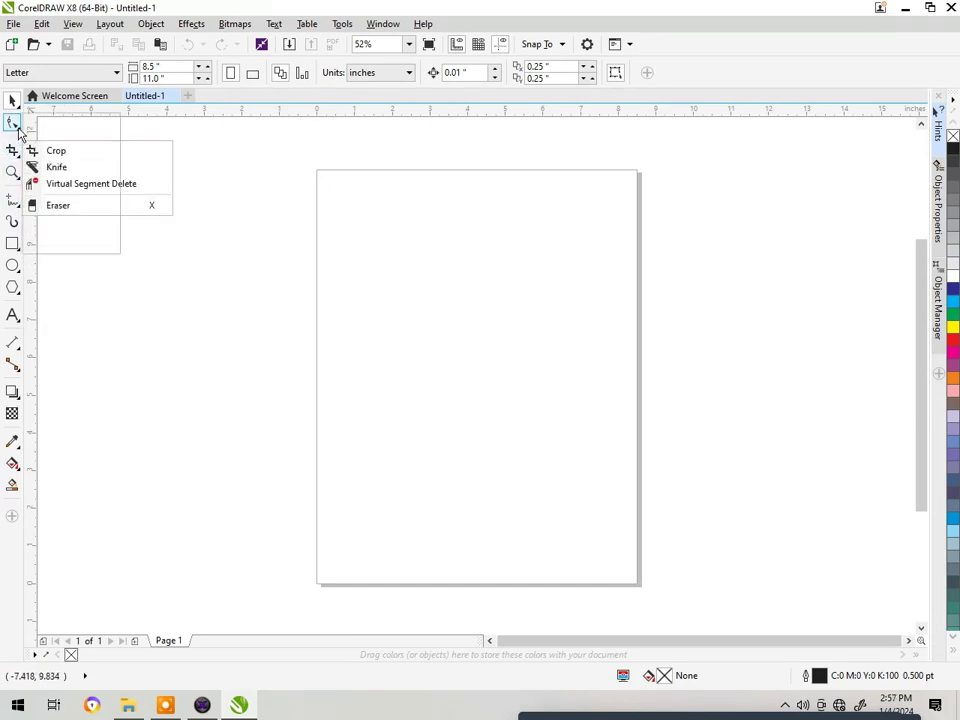
left_click(18, 131)
left_click(13, 150)
left_click(12, 243)
left_click(12, 287)
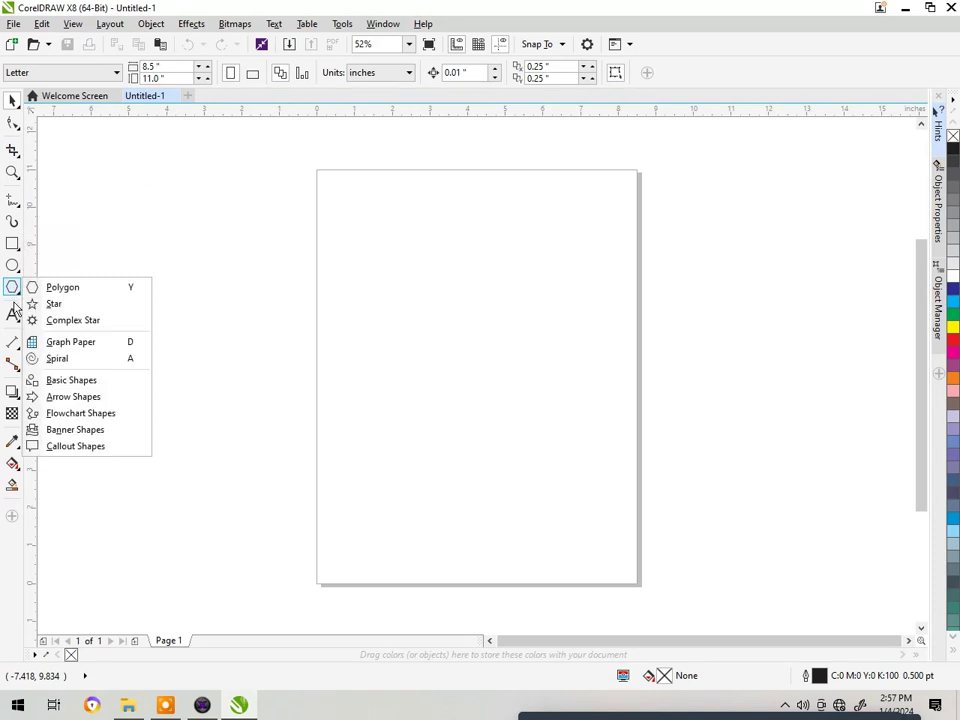
left_click(12, 366)
left_click(12, 342)
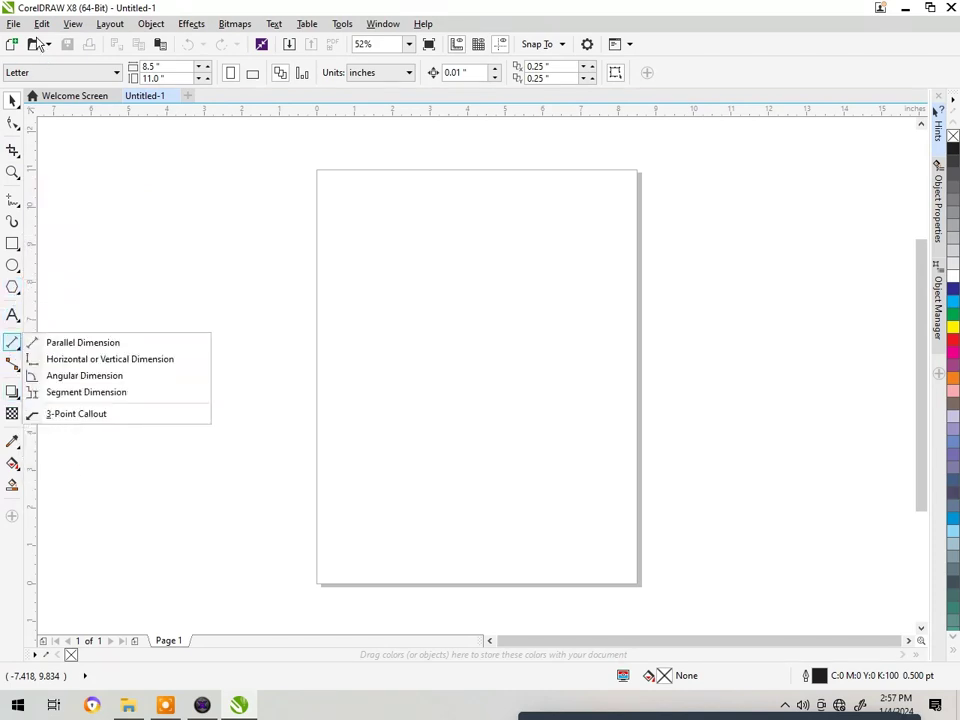
Open the About CorelDRAW information to check the installed product's version and license details.
left_click(421, 23)
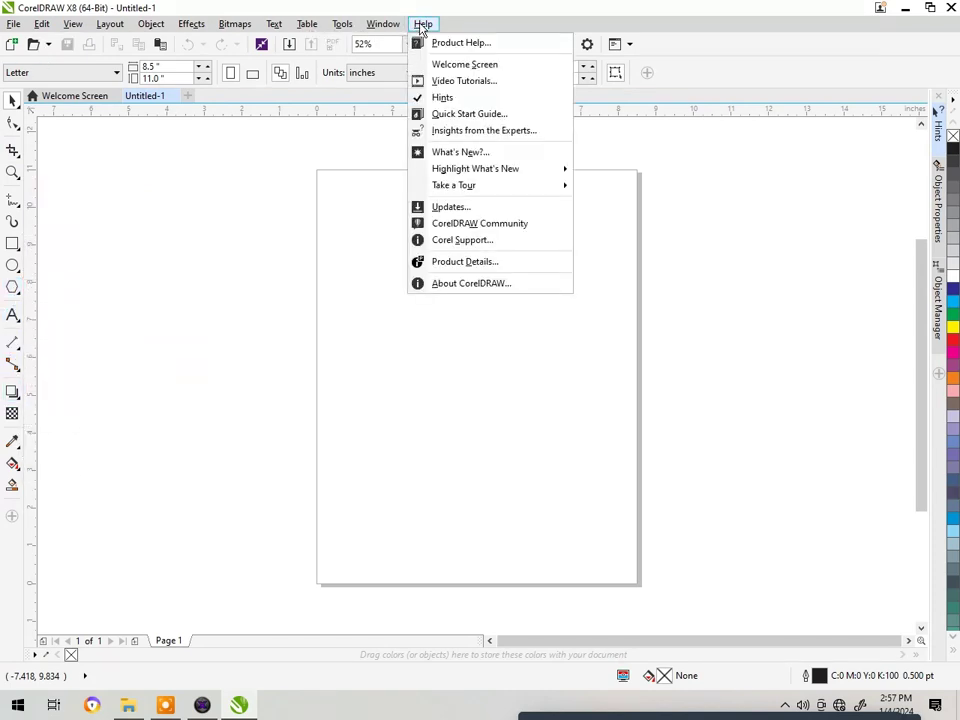
left_click(496, 283)
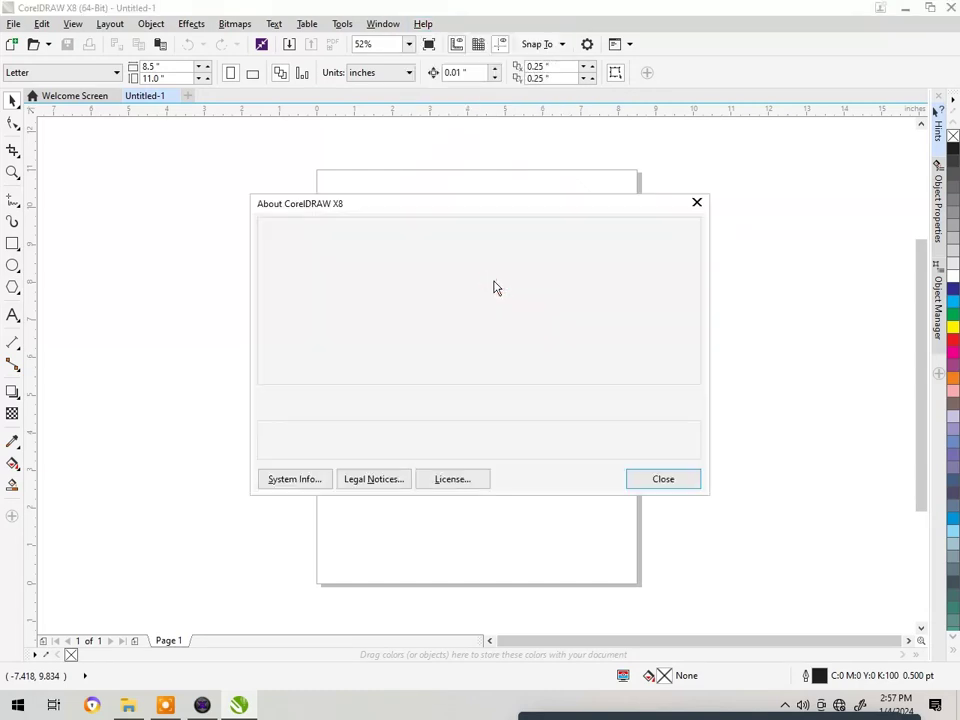